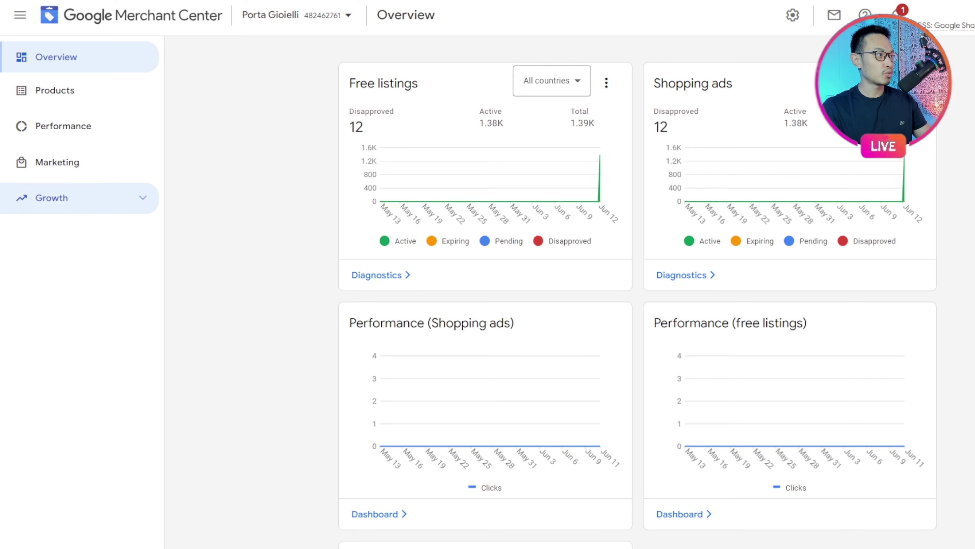
# Step: Check the status of the Free product listings and Shopping ads programs among the Merchant Center's managed growth programs
pyautogui.click(54, 197)
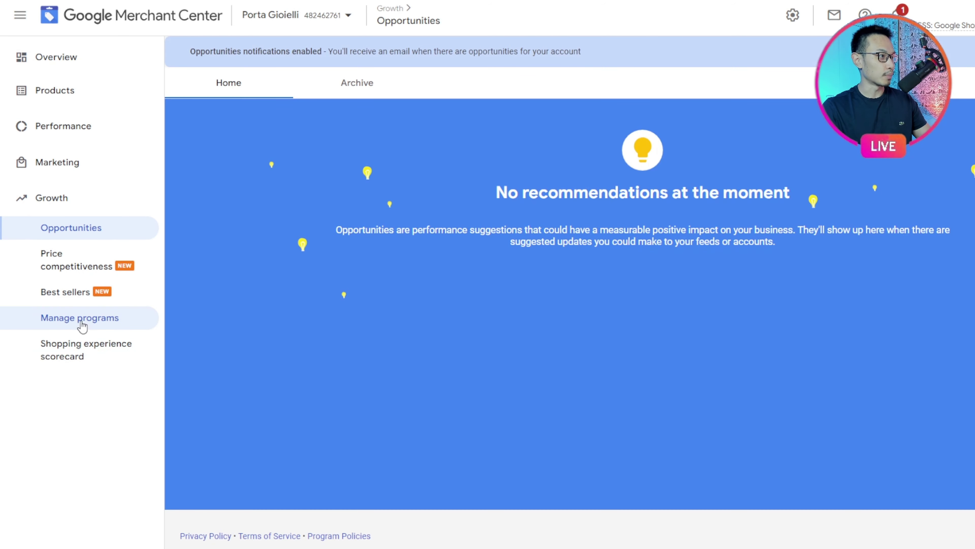
pyautogui.click(81, 318)
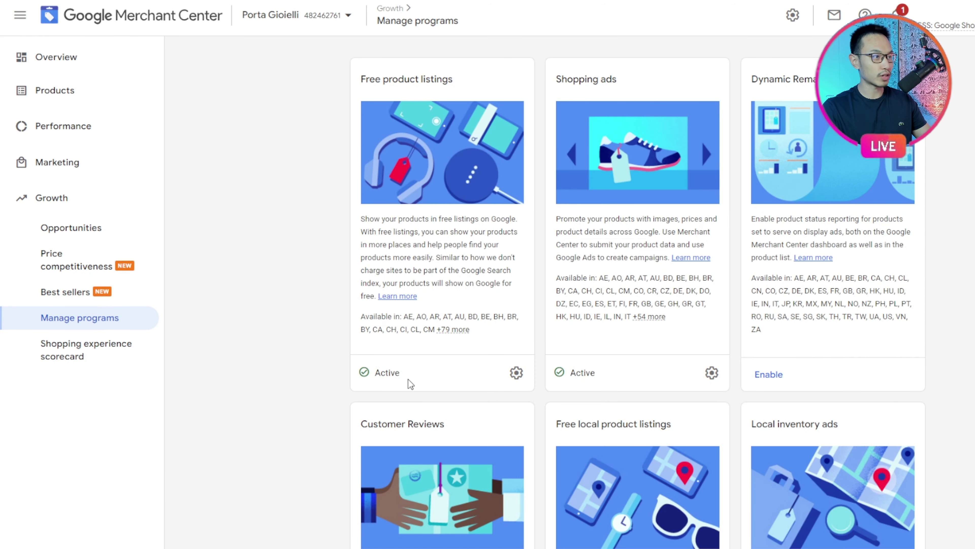
pyautogui.moveTo(400, 372)
pyautogui.mouseDown()
pyautogui.moveTo(375, 373)
pyautogui.moveTo(386, 373)
pyautogui.mouseUp()
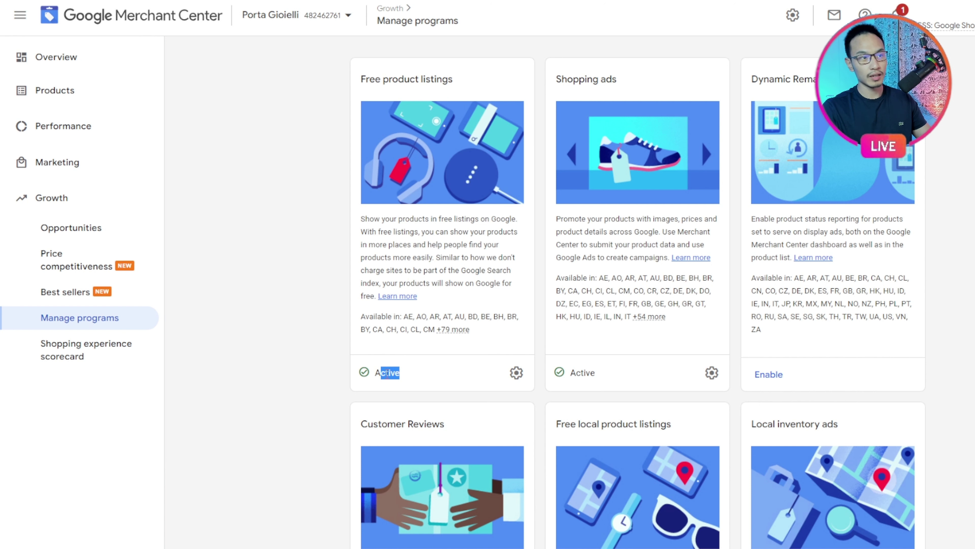
pyautogui.moveTo(611, 380); pyautogui.dragTo(568, 376)
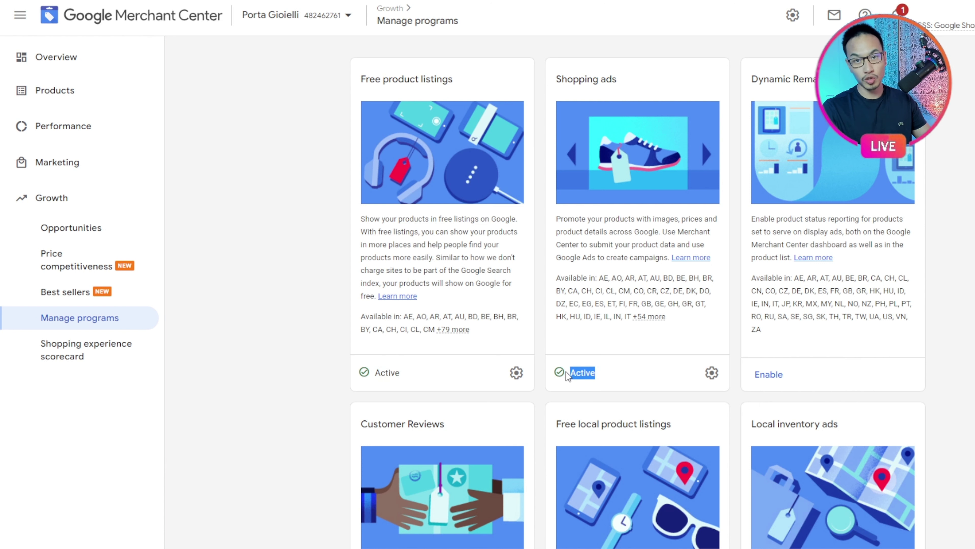
pyautogui.click(712, 373)
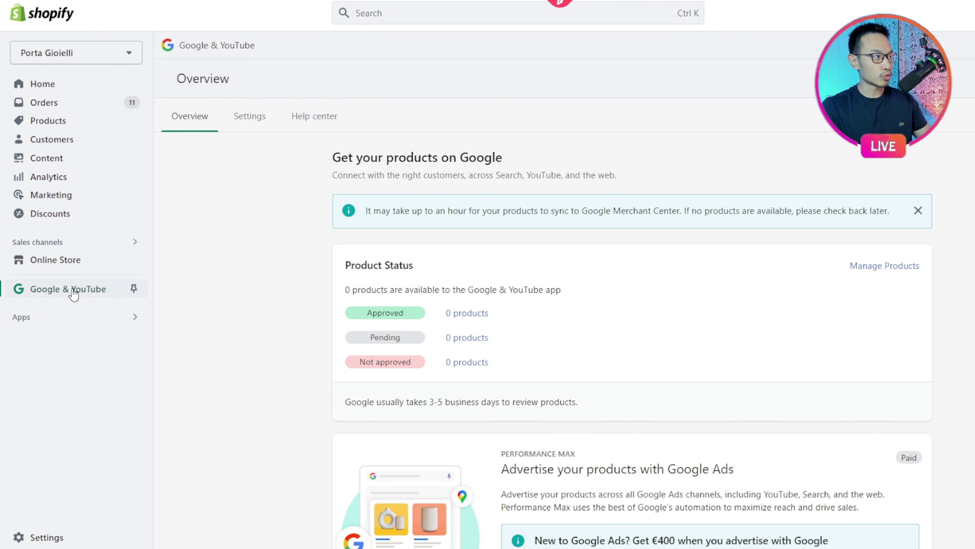
# Step: In Shopify's Google & YouTube channel, review the Performance Max section and its Google Ads credit offer for new advertisers
pyautogui.scroll(-5, 281, 299)
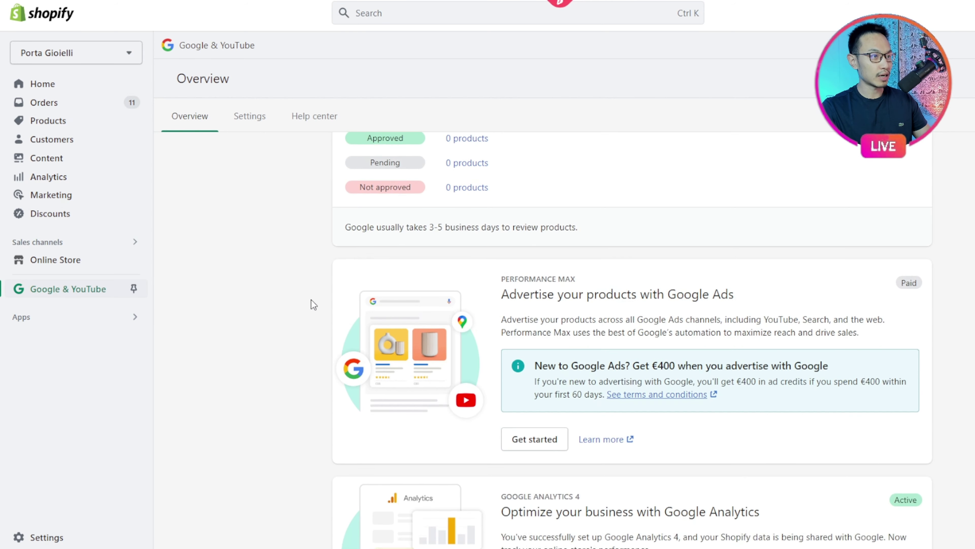
pyautogui.moveTo(500, 296); pyautogui.dragTo(755, 321)
pyautogui.click(756, 320)
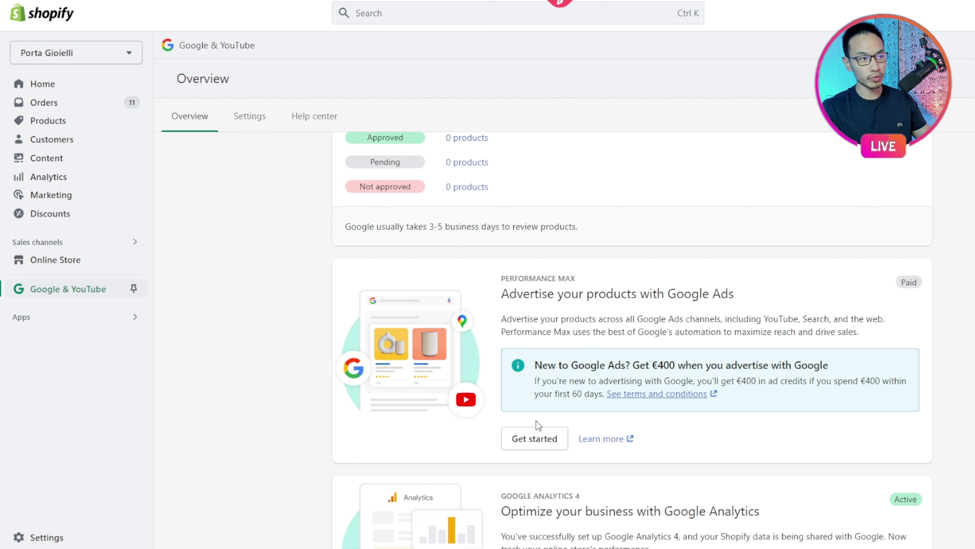
pyautogui.moveTo(730, 400); pyautogui.dragTo(530, 368)
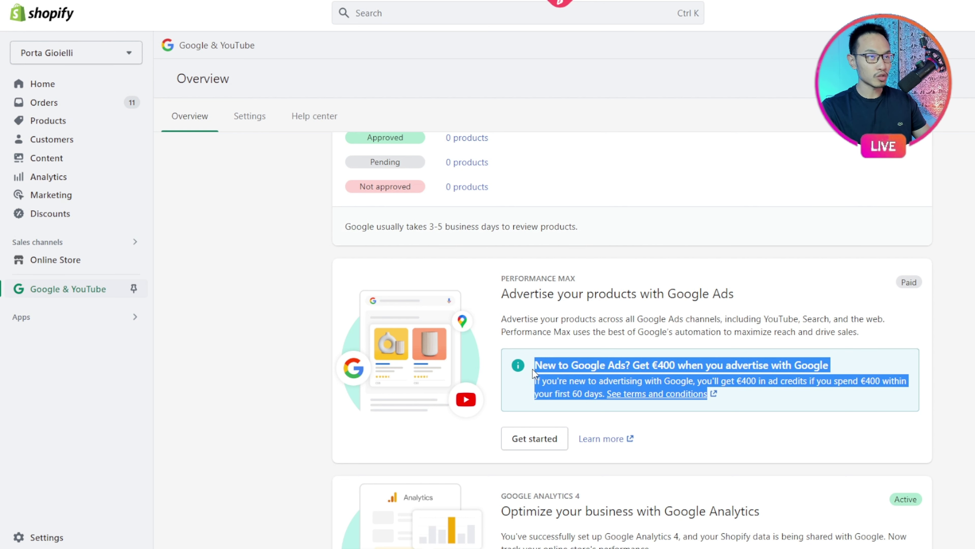
# Step: Switch to the Google results for "google ads", open the sponsored €400 credit offer, and return to Shopify's Google & YouTube overview
pyautogui.hotkey('ctrl', 'Tab')
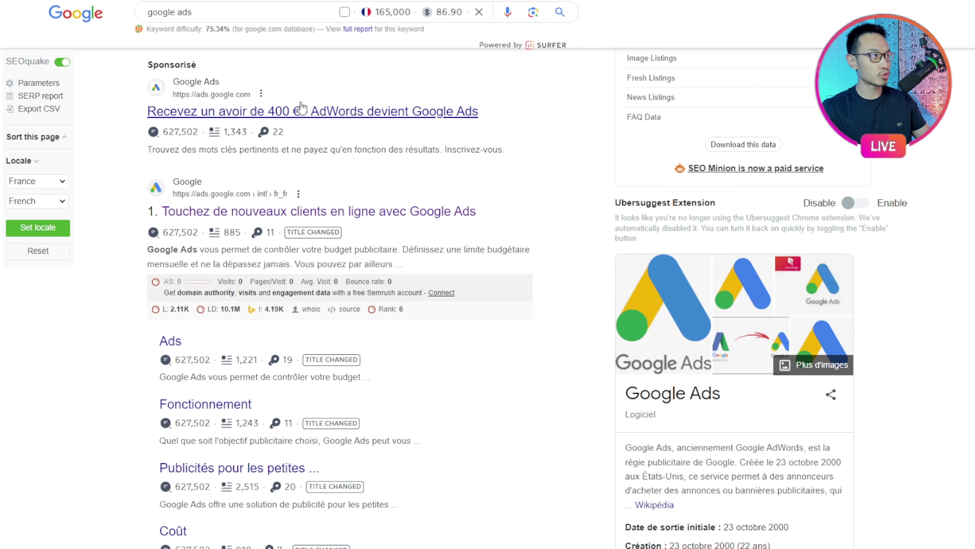
pyautogui.moveTo(218, 12); pyautogui.dragTo(154, 12)
pyautogui.click(218, 15)
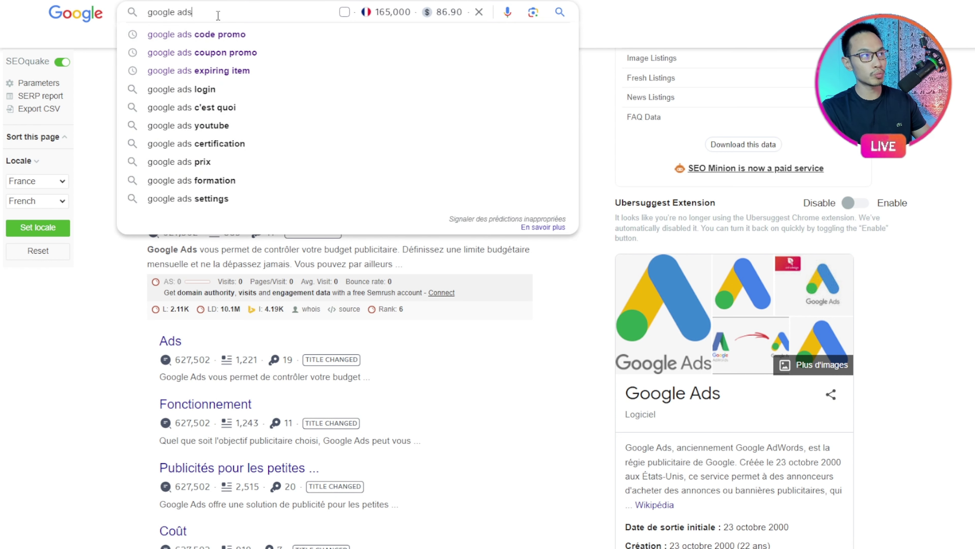
pyautogui.click(80, 358)
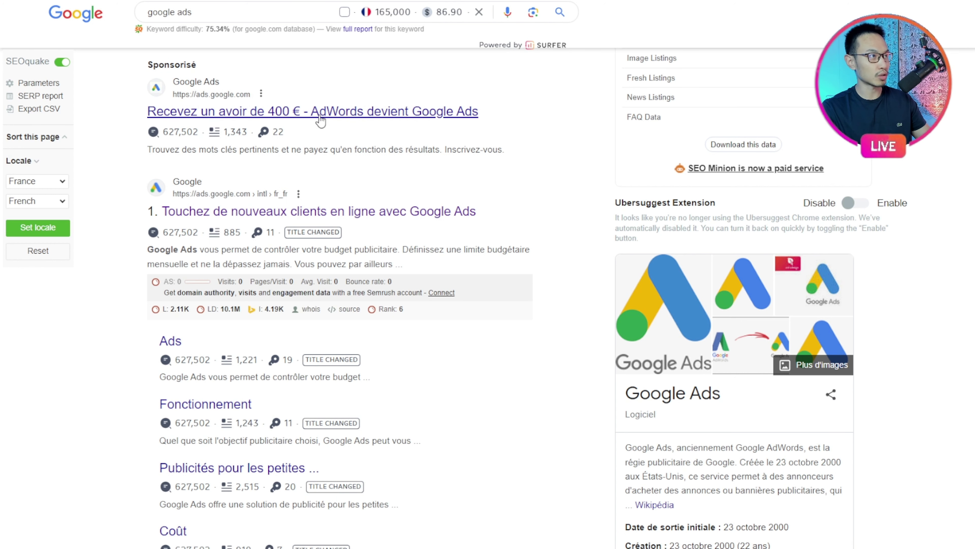
pyautogui.click(312, 113)
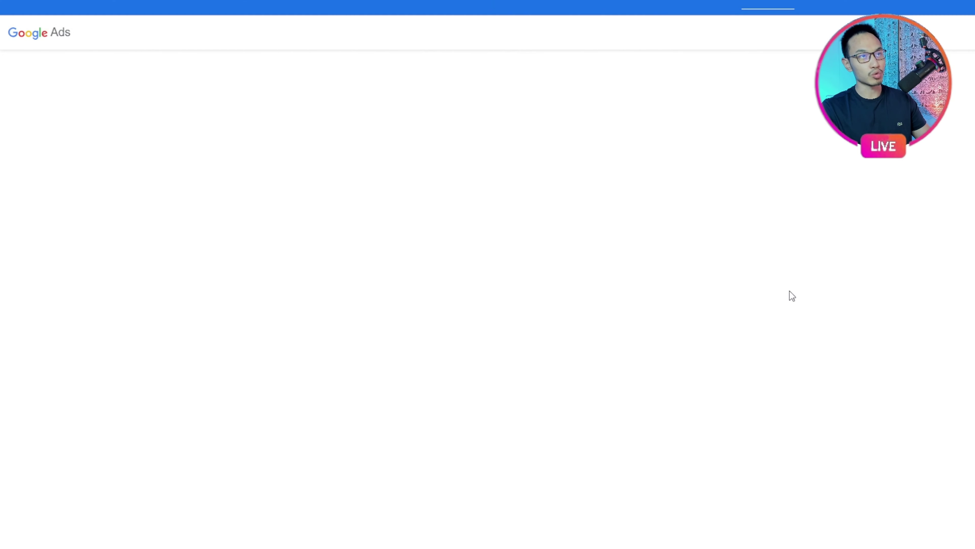
pyautogui.click(411, 382)
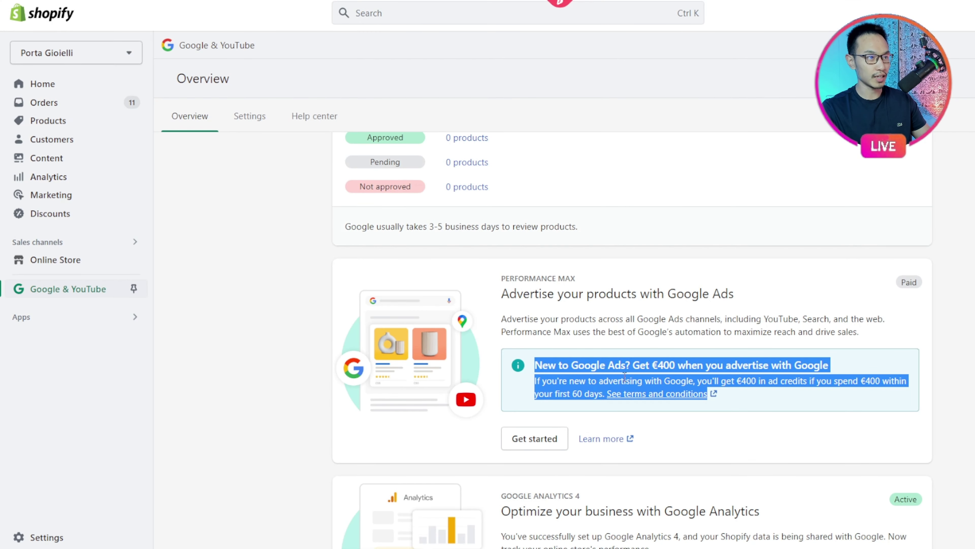
pyautogui.click(799, 381)
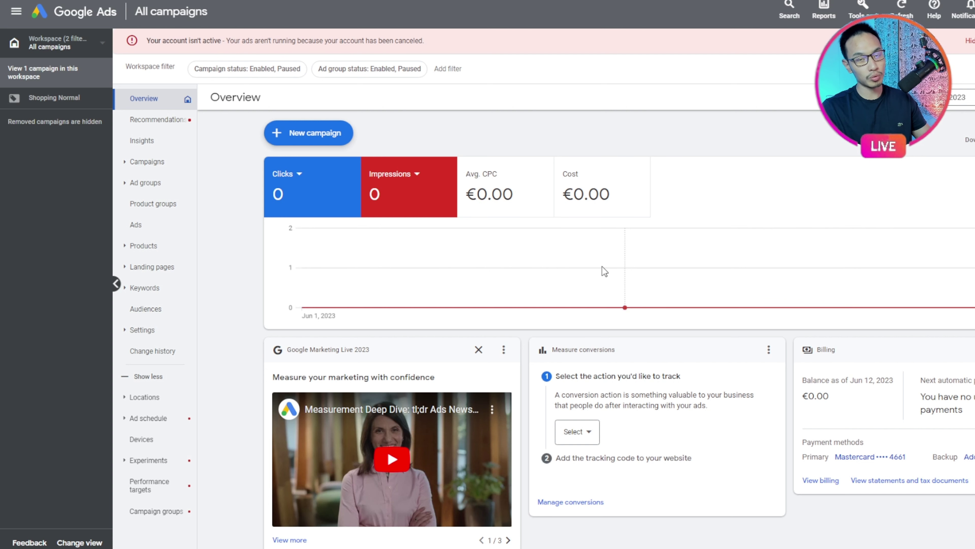
# Step: In Google Ads, open the Shopping Normal campaign, enable it and pause it again
pyautogui.click(46, 97)
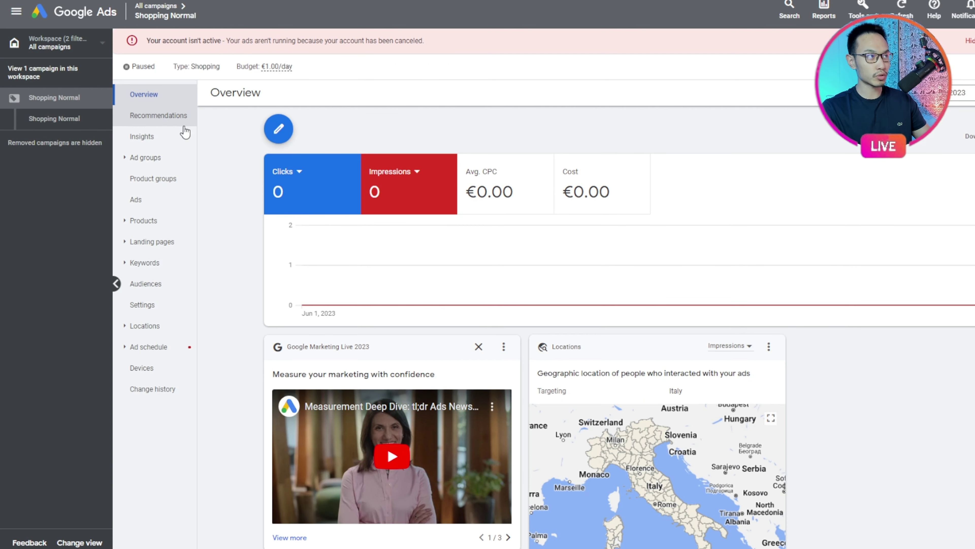
pyautogui.click(156, 68)
pyautogui.click(151, 77)
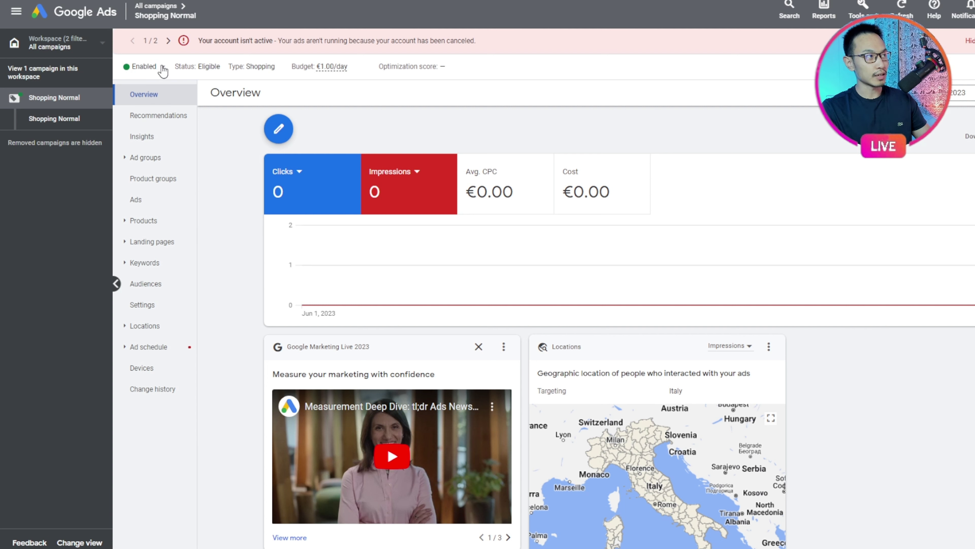
pyautogui.click(164, 71)
pyautogui.click(164, 102)
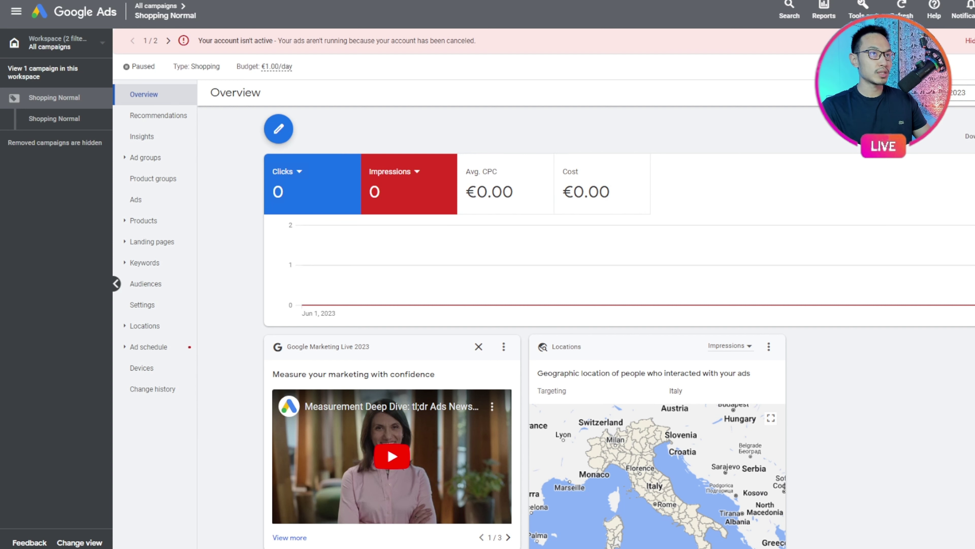
# Step: Open the account's billing promotions and examine the listed credit offer, its amount, status and dates
pyautogui.click(863, 8)
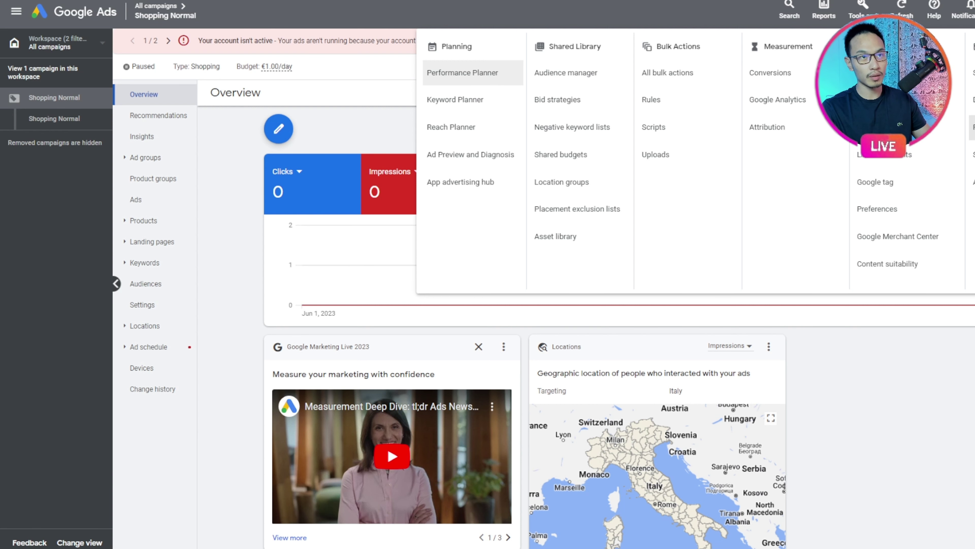
pyautogui.click(972, 127)
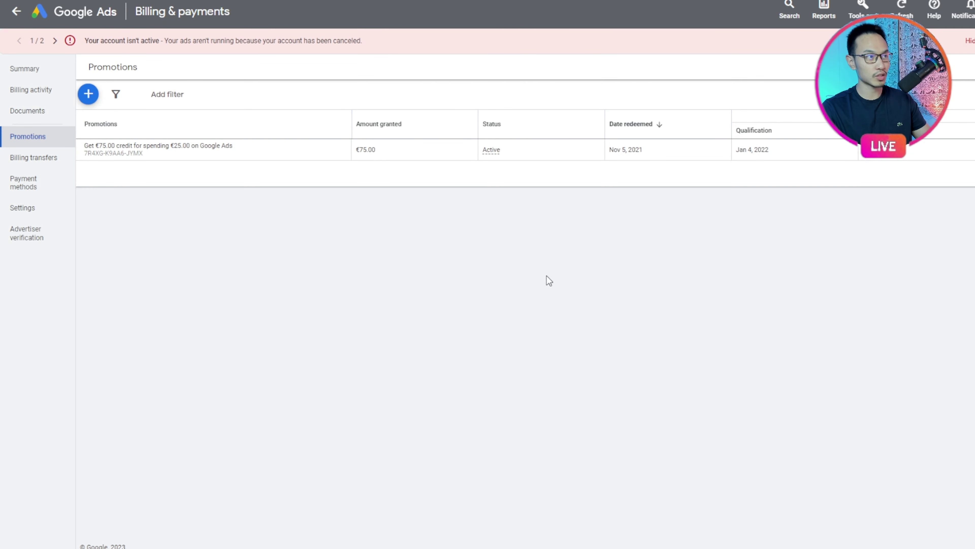
pyautogui.moveTo(83, 147); pyautogui.dragTo(278, 155)
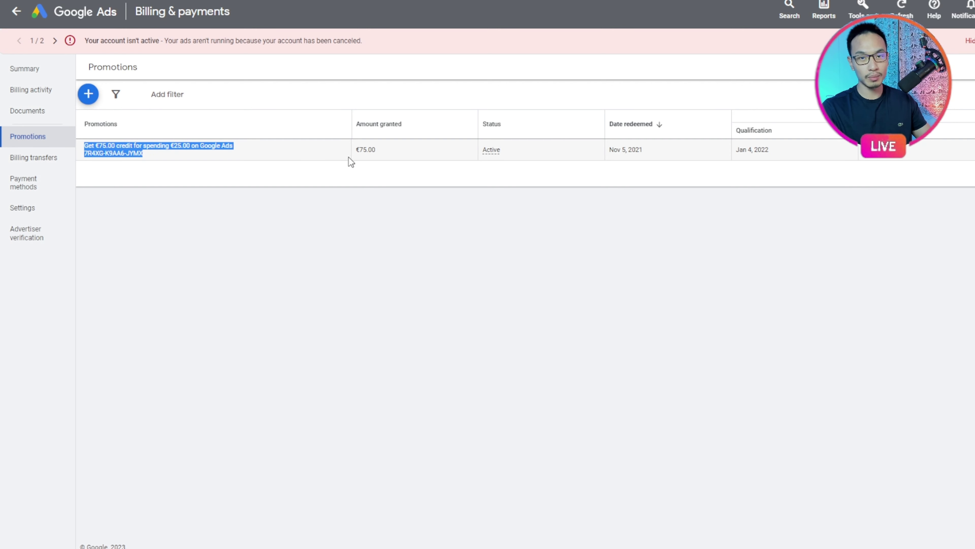
pyautogui.moveTo(376, 155); pyautogui.dragTo(402, 201)
pyautogui.click(239, 177)
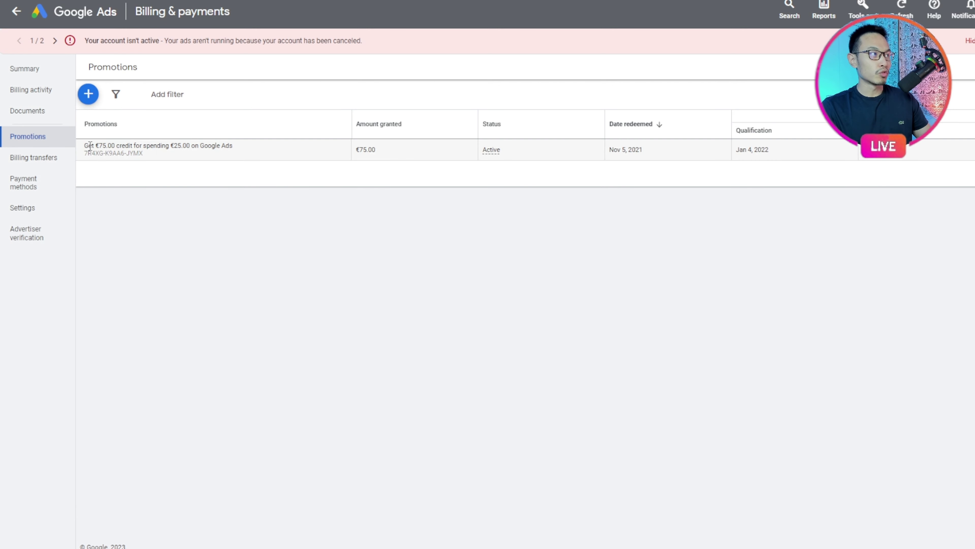
pyautogui.moveTo(85, 147); pyautogui.dragTo(224, 149)
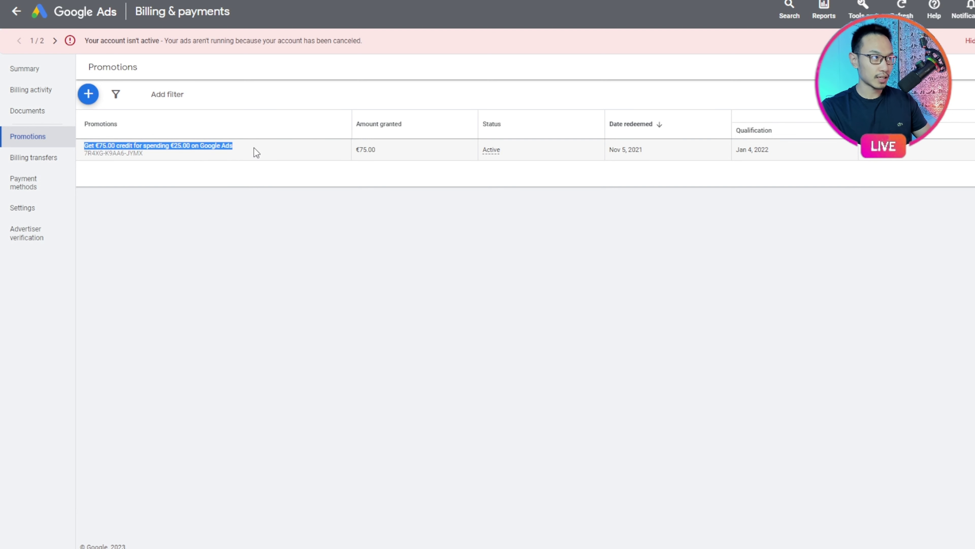
pyautogui.moveTo(259, 153); pyautogui.dragTo(778, 183)
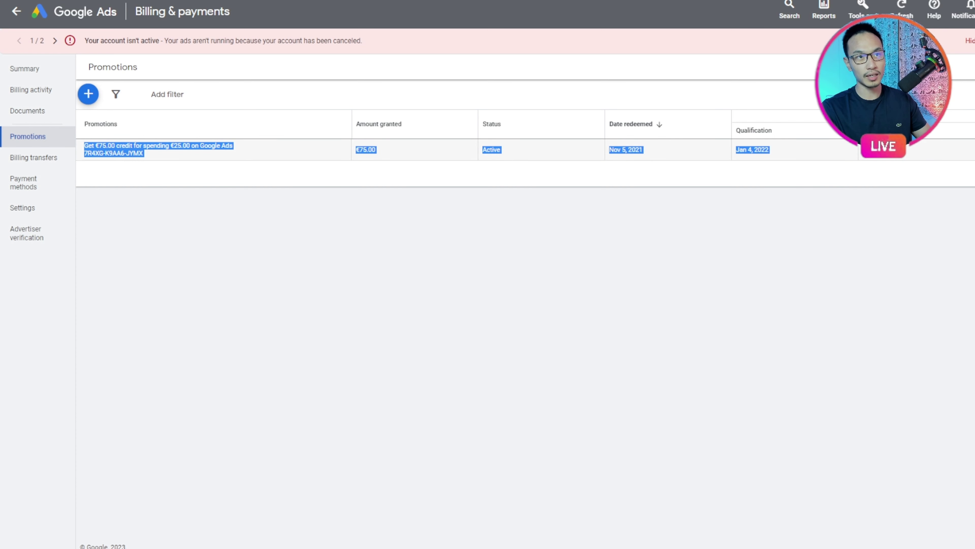
pyautogui.click(938, 326)
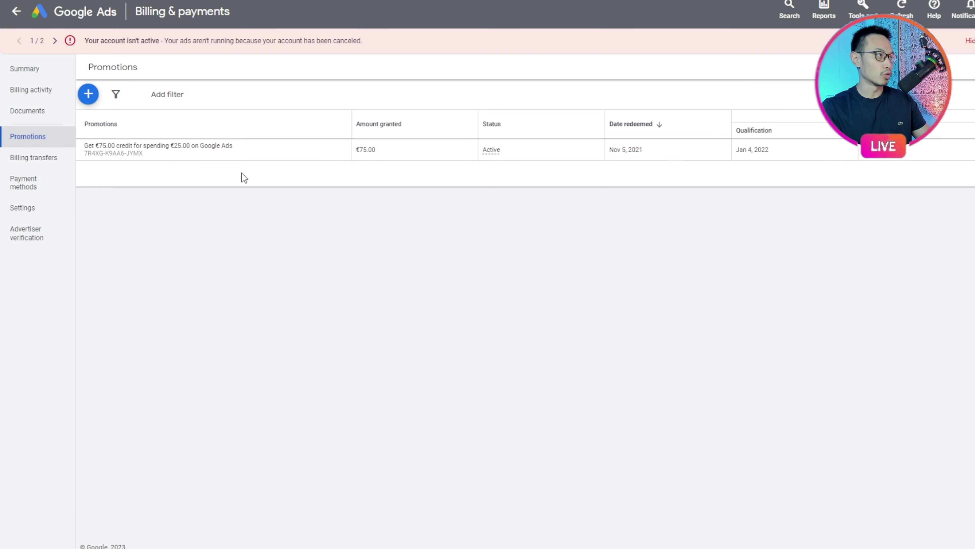
# Step: Return to the campaigns overview and start a new campaign with the Sales objective and the Shopping campaign type
pyautogui.click(50, 20)
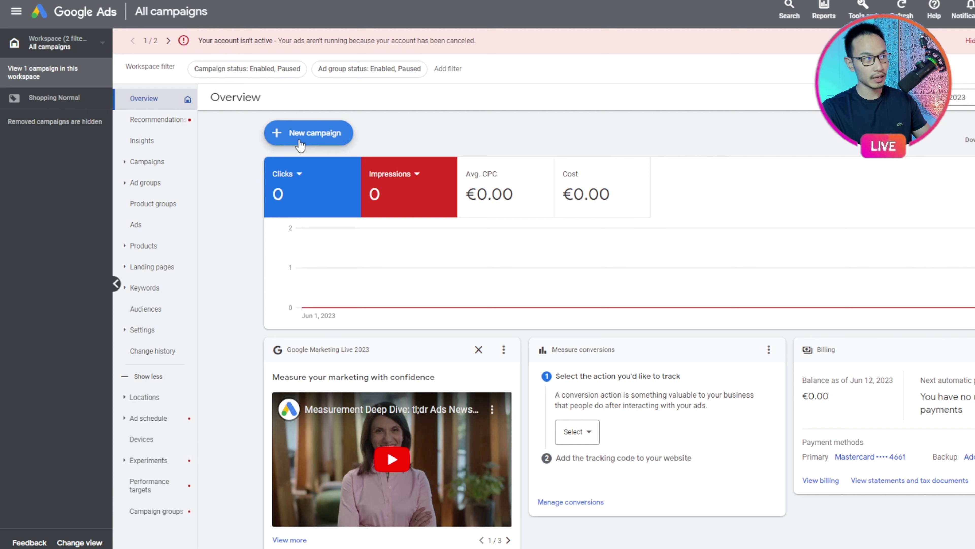
pyautogui.click(315, 138)
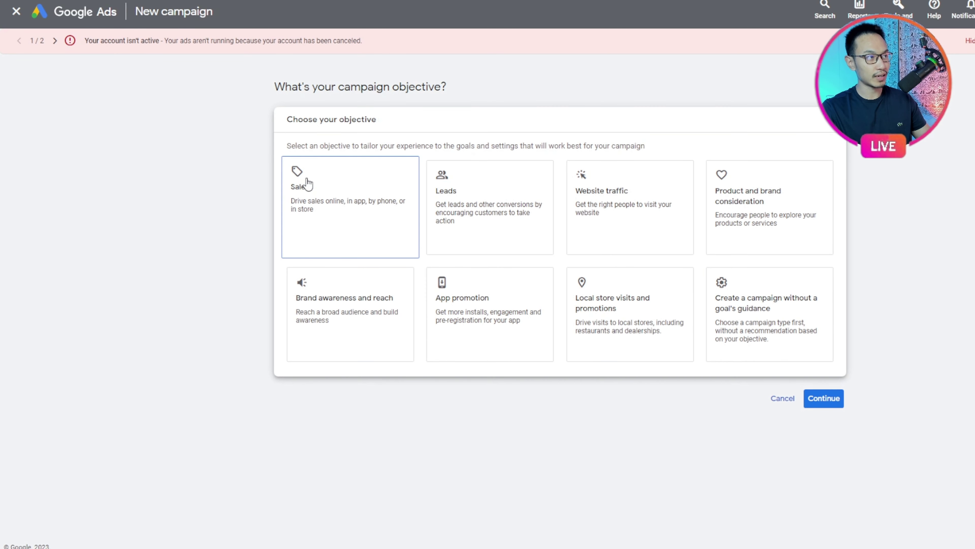
pyautogui.click(328, 194)
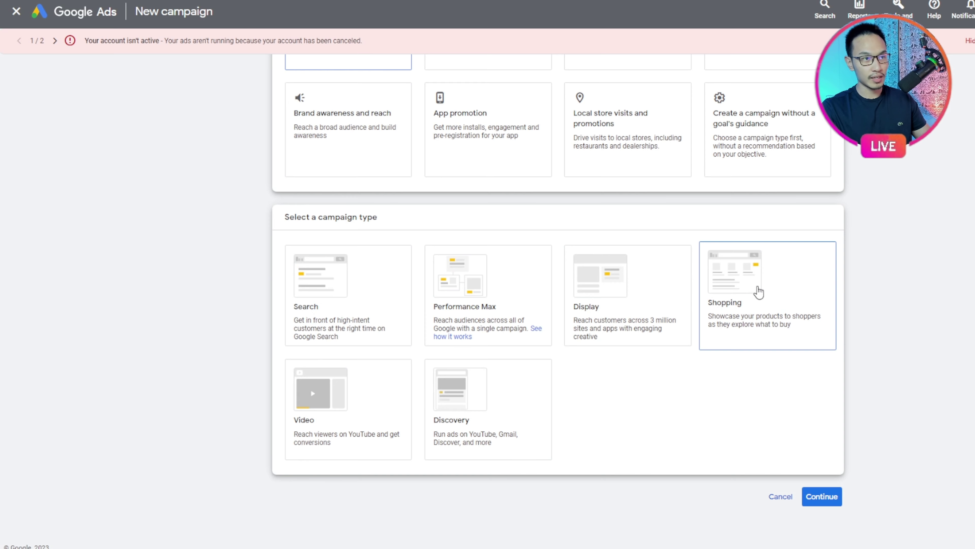
pyautogui.click(759, 292)
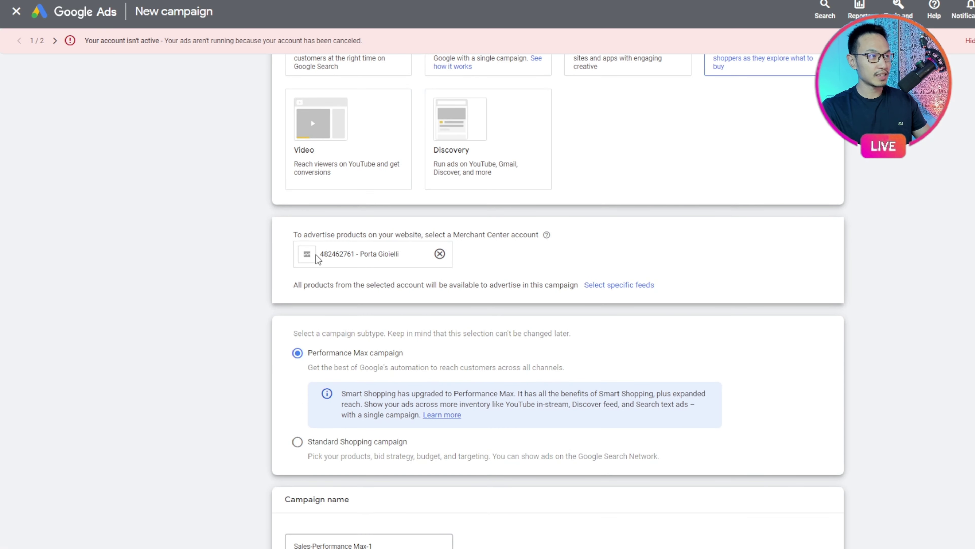
# Step: With the Porta Gioielli Merchant Center account linked, choose the Standard Shopping campaign subtype and continue to the campaign settings
pyautogui.moveTo(319, 254); pyautogui.dragTo(397, 258)
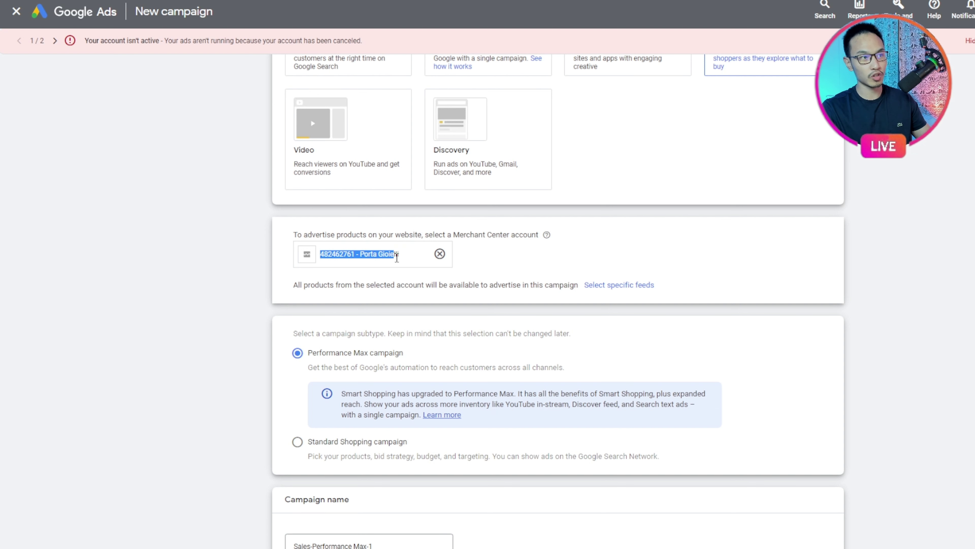
pyautogui.scroll(-1, 606, 289)
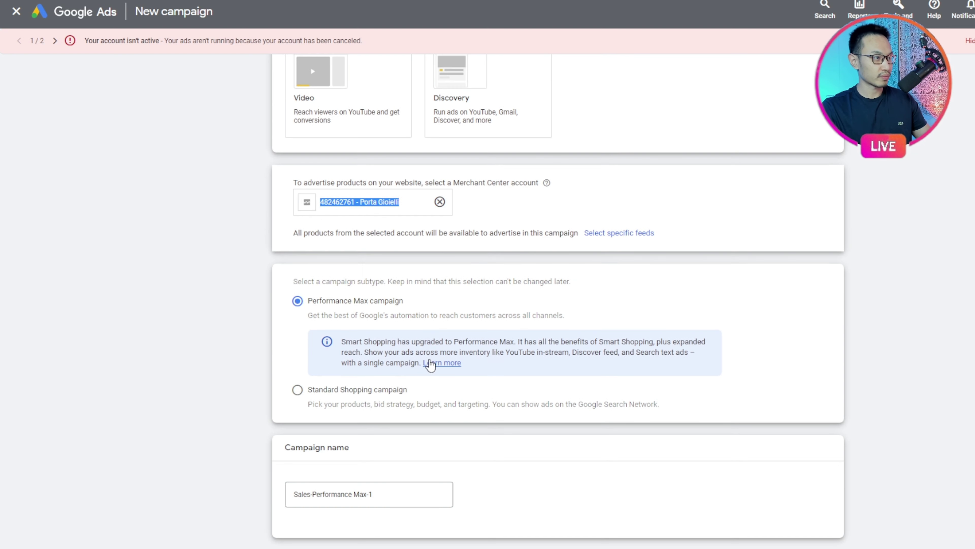
pyautogui.moveTo(414, 303); pyautogui.dragTo(311, 303)
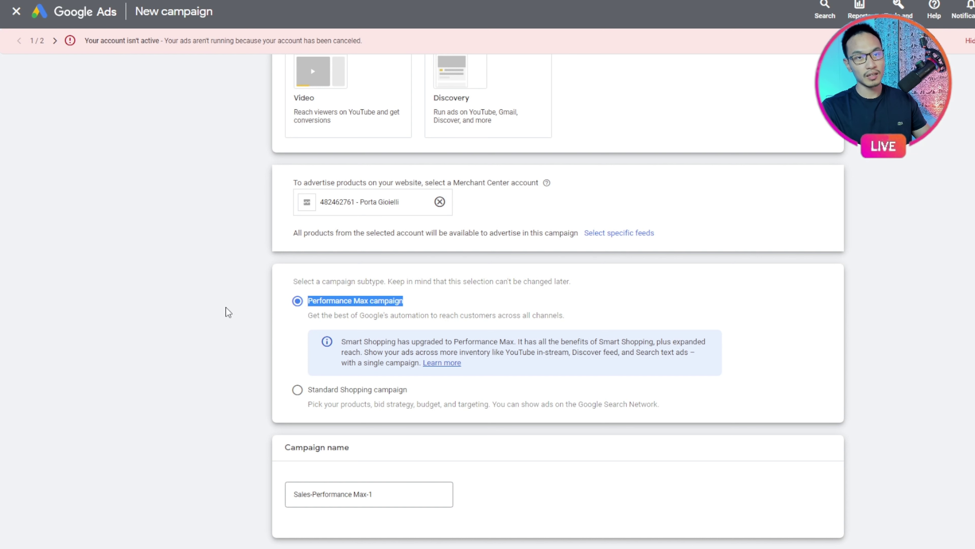
pyautogui.click(199, 316)
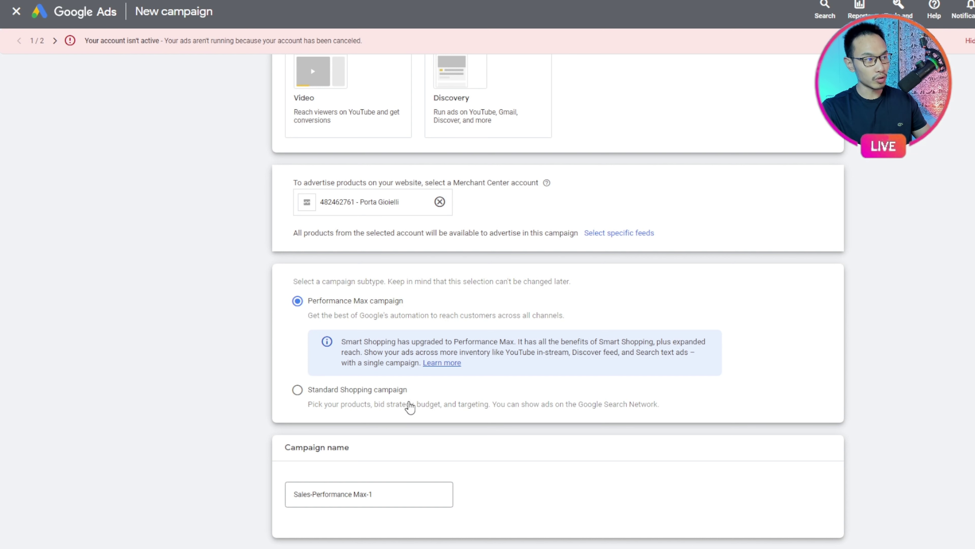
pyautogui.moveTo(420, 392); pyautogui.dragTo(309, 392)
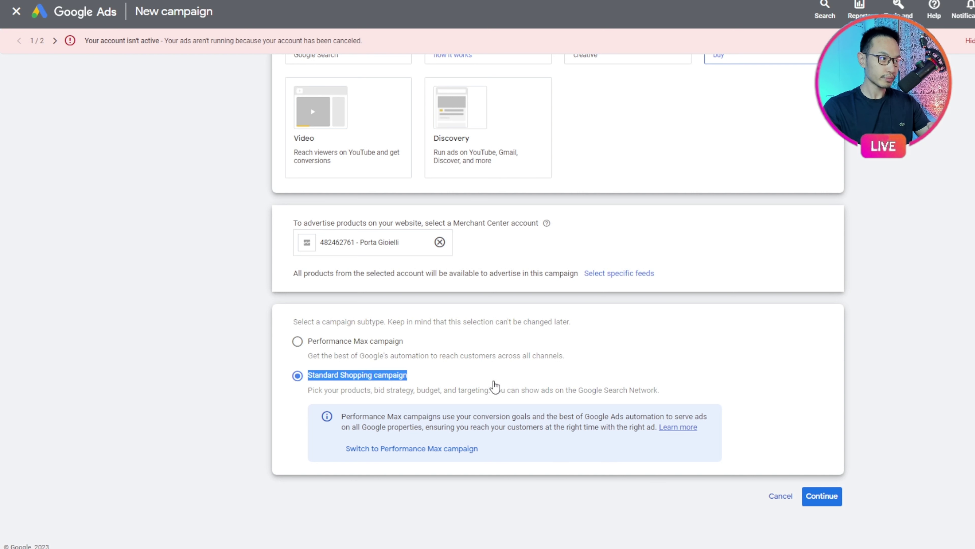
pyautogui.click(498, 388)
pyautogui.click(828, 500)
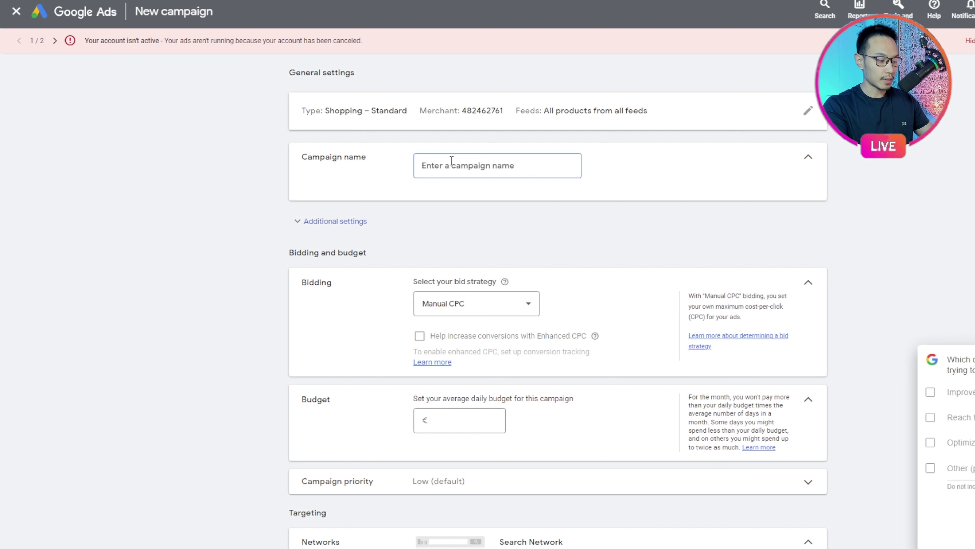
# Step: Name the new campaign "Shopping ADS"
pyautogui.write('Shopping ADS')
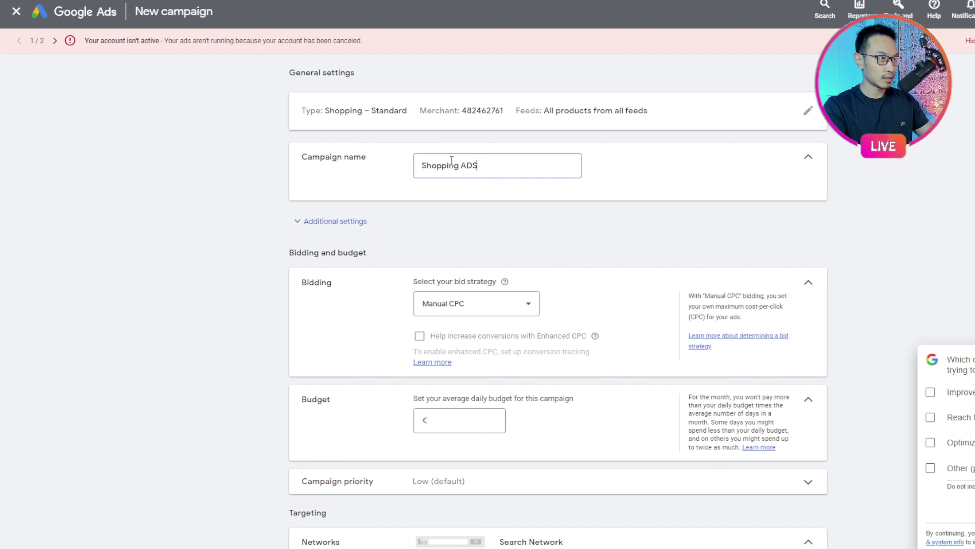
# Step: Switch the bid strategy to Maximize clicks and enable a maximum cost-per-click bid limit, entering 0,25 as the limit
pyautogui.click(497, 307)
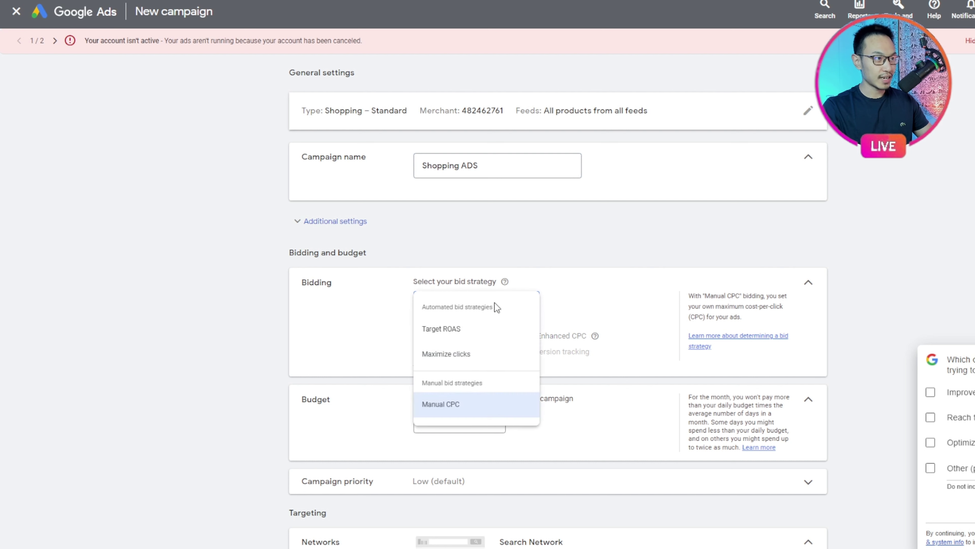
pyautogui.click(461, 361)
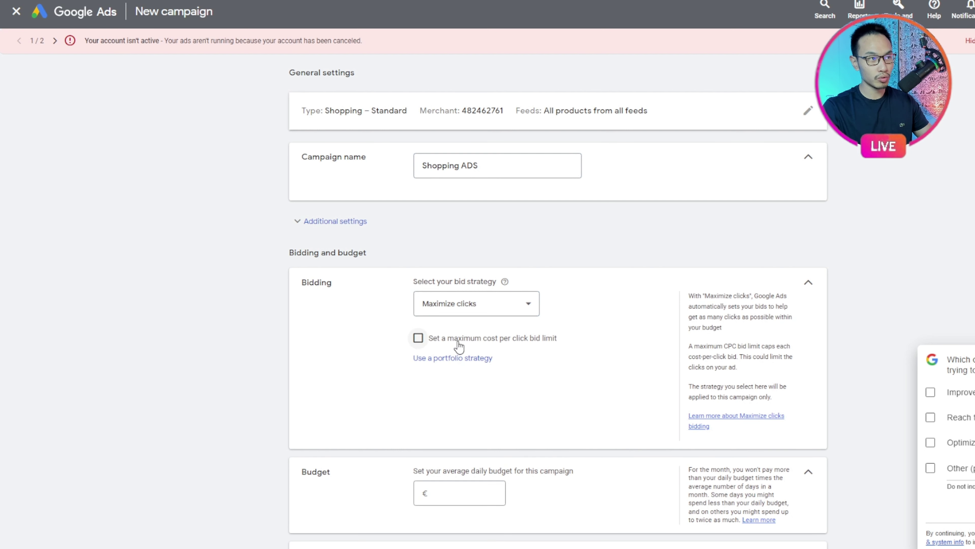
pyautogui.click(495, 346)
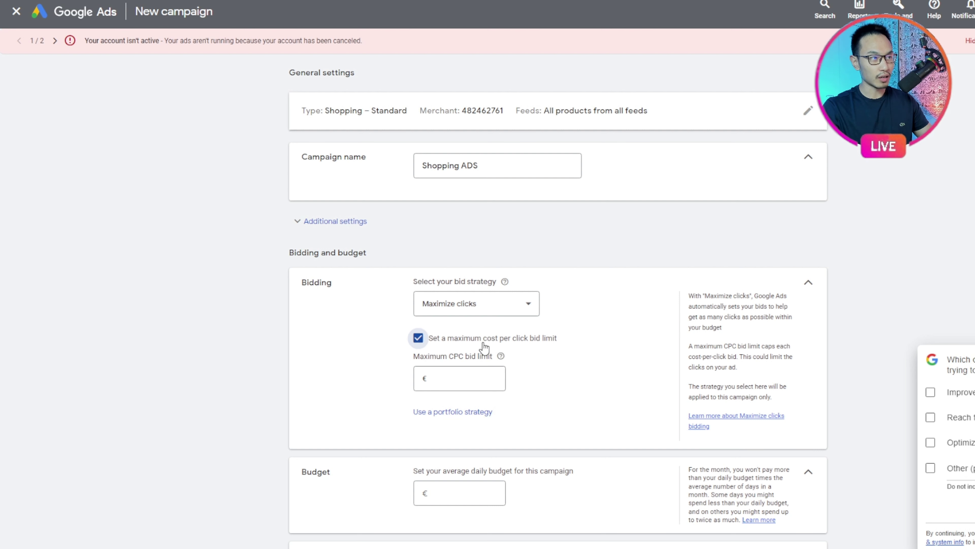
pyautogui.click(464, 388)
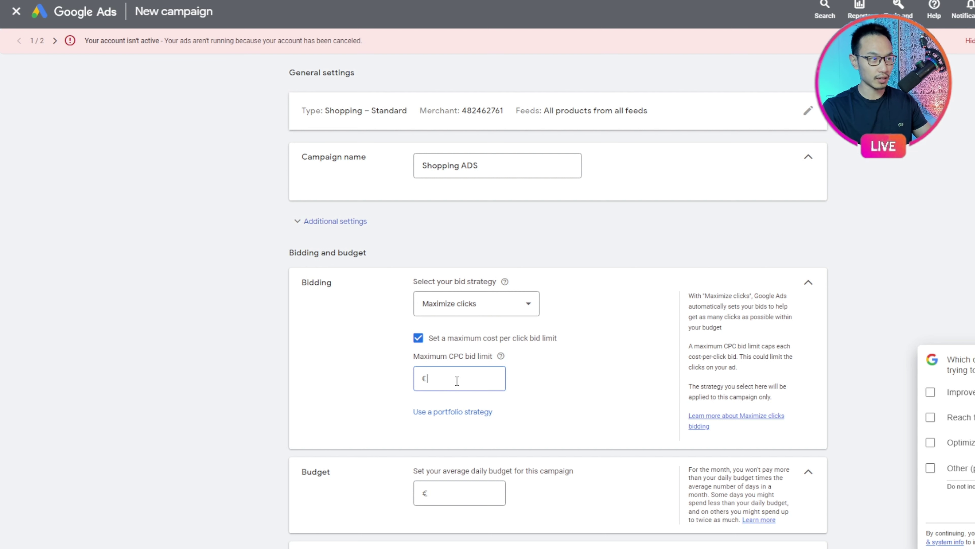
pyautogui.write('0')
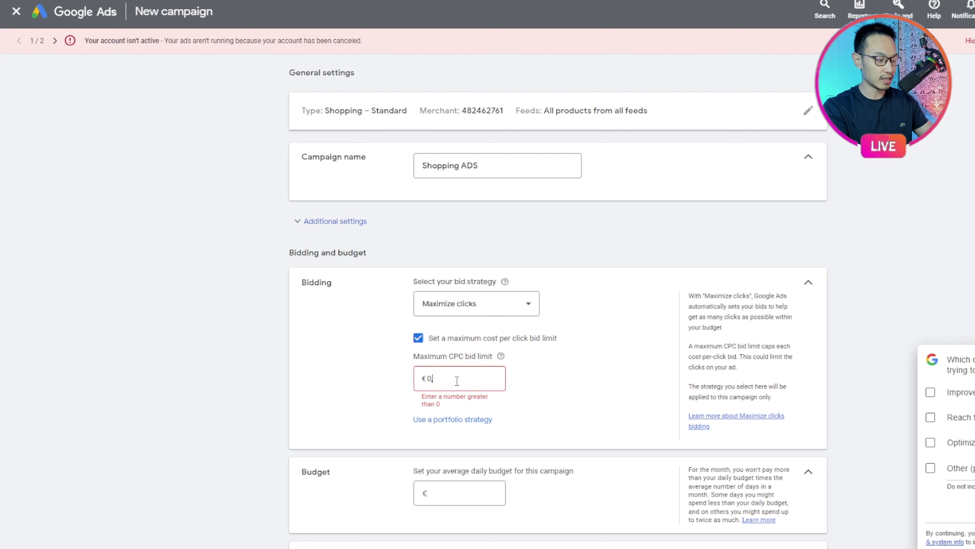
pyautogui.write(',25')
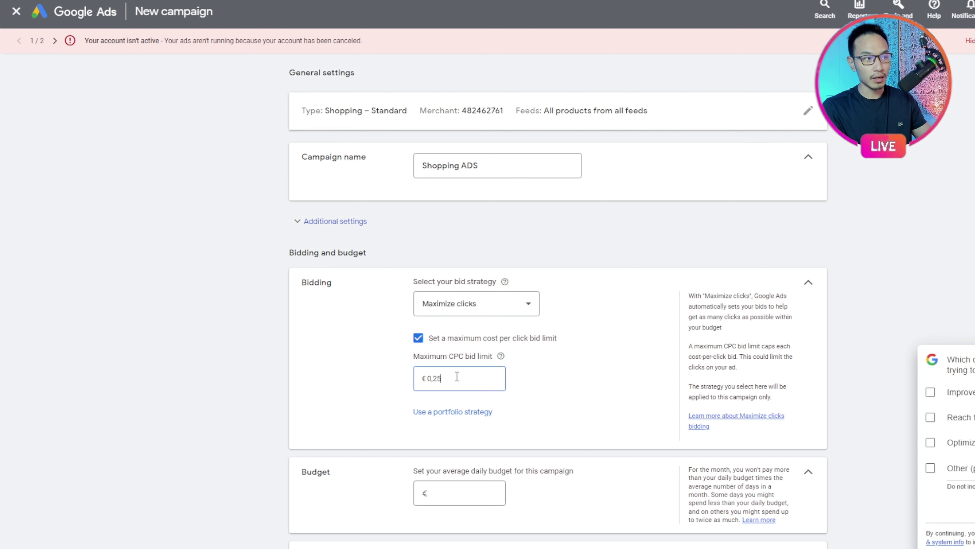
# Step: Correct the maximum CPC bid limit to €0.25, using a point as the decimal separator
pyautogui.moveTo(457, 377); pyautogui.dragTo(412, 381)
pyautogui.write('25.00')
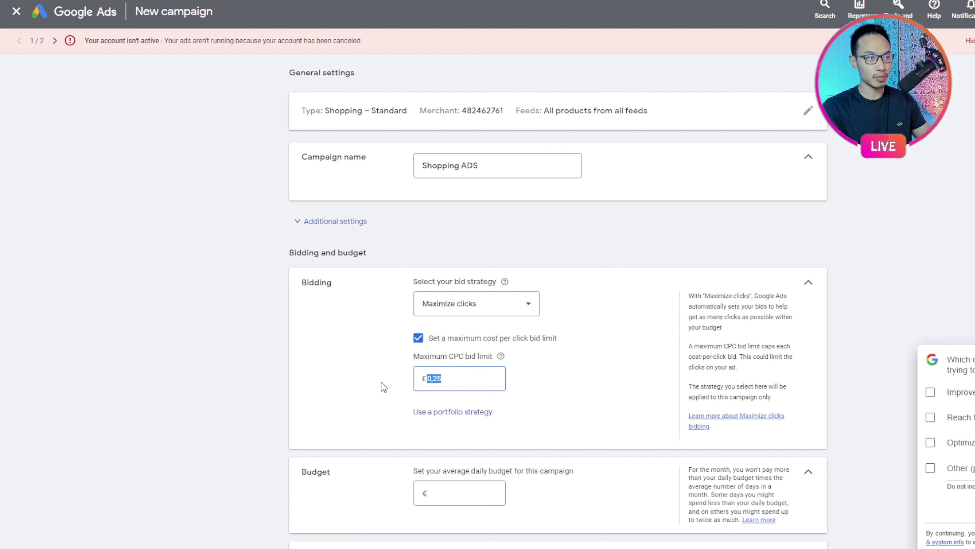
pyautogui.hotkey('shift', 'Home')
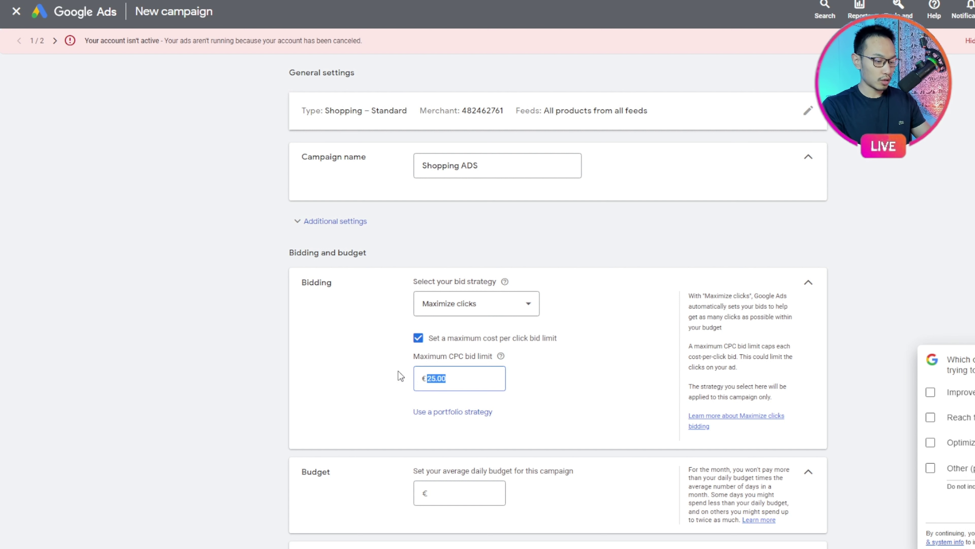
pyautogui.write(',25')
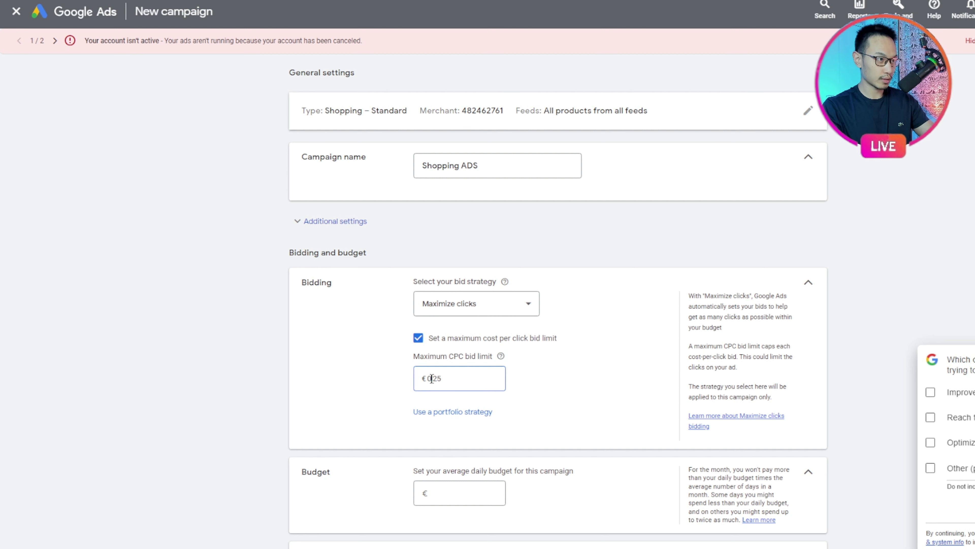
pyautogui.click(497, 495)
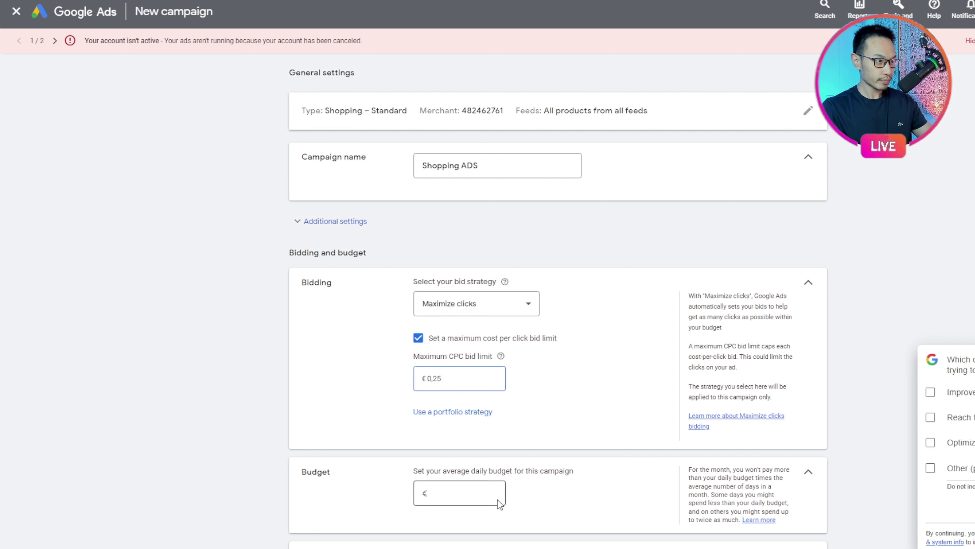
pyautogui.doubleClick(430, 376)
pyautogui.write(',25')
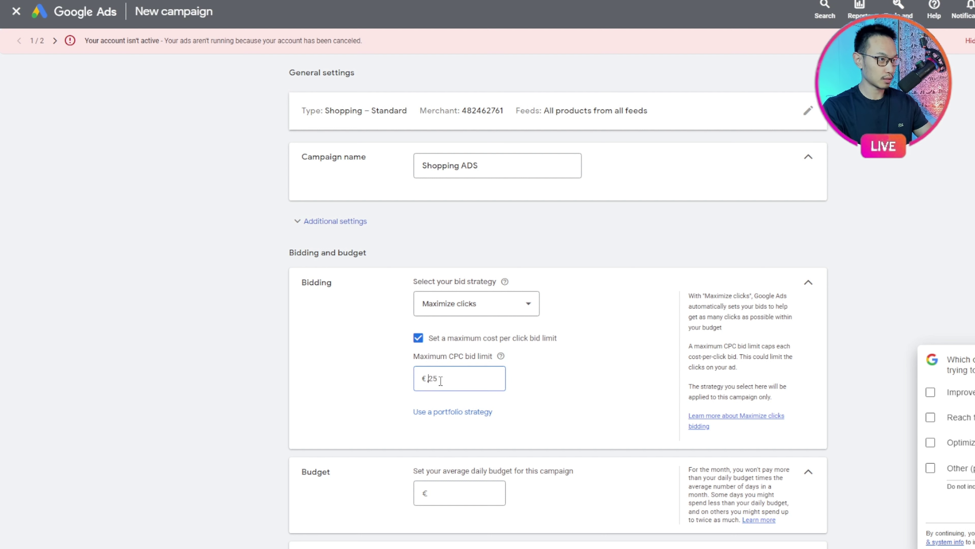
pyautogui.write('0')
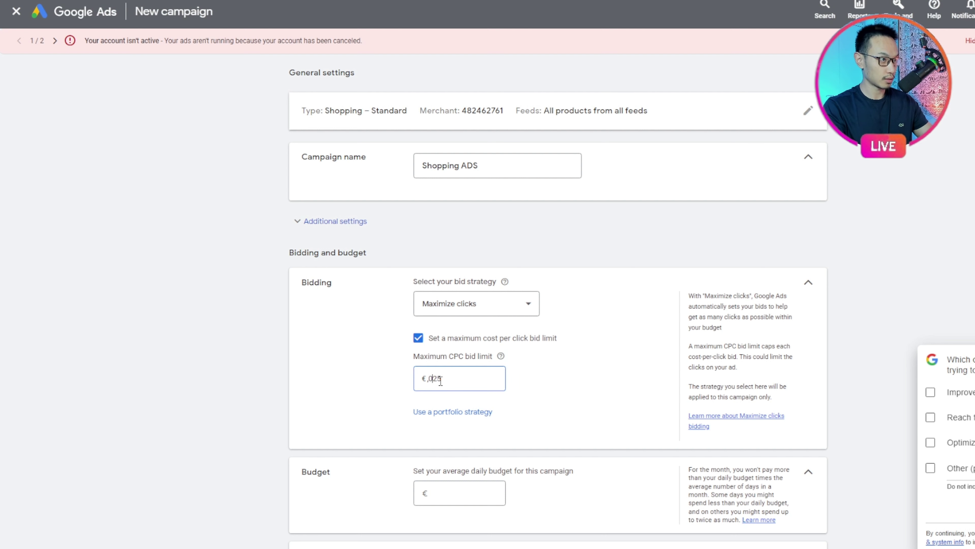
pyautogui.press('BackSpace')
pyautogui.press('BackSpace')
pyautogui.write('0.')
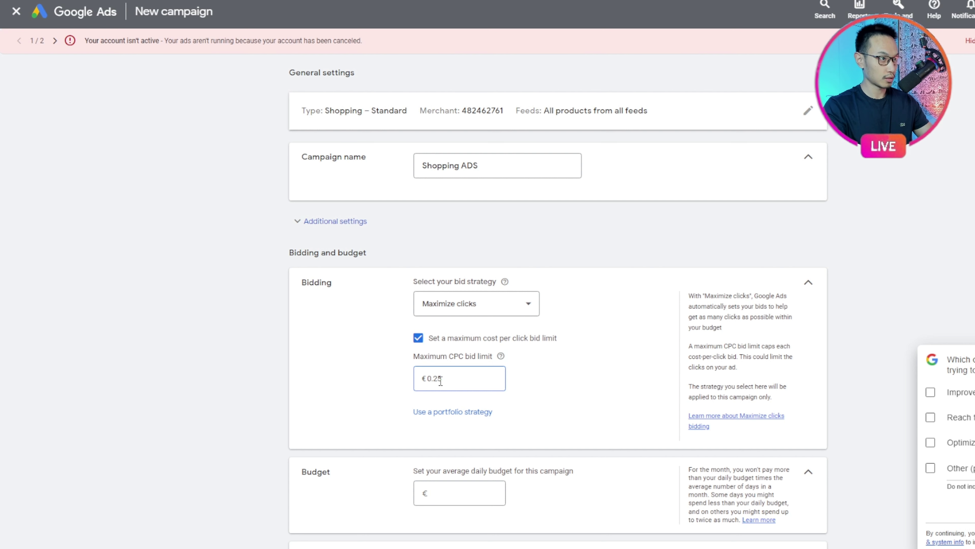
# Step: Set the campaign's average daily budget to €15
pyautogui.click(469, 496)
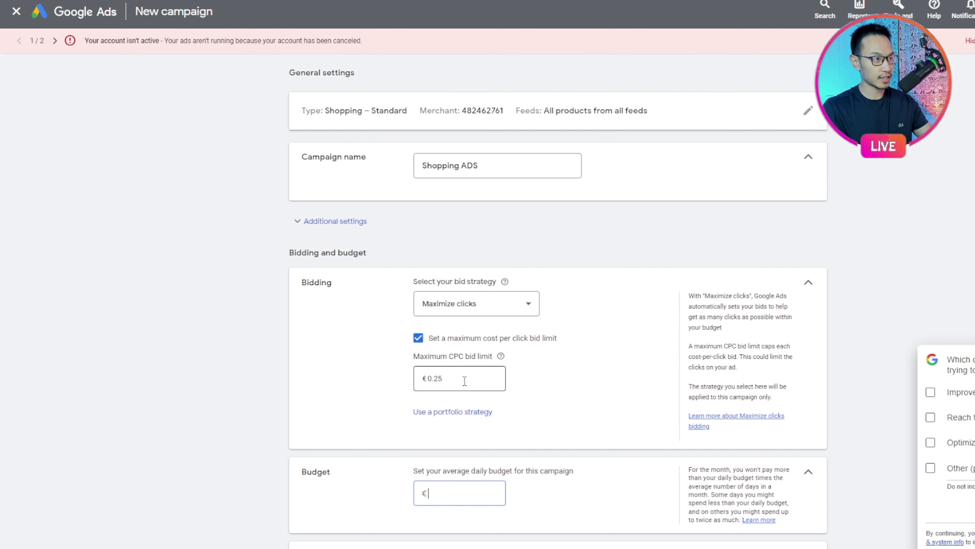
pyautogui.scroll(-1, 462, 396)
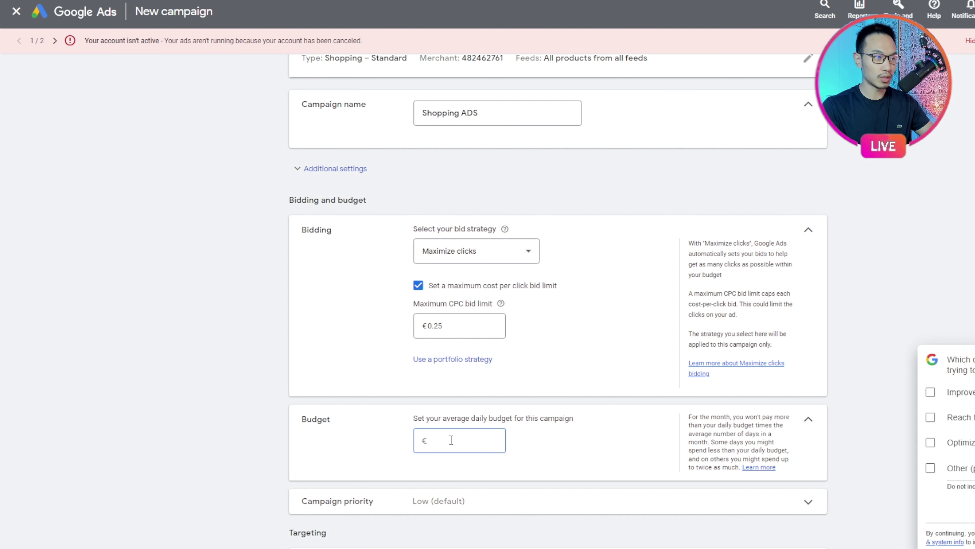
pyautogui.write('15')
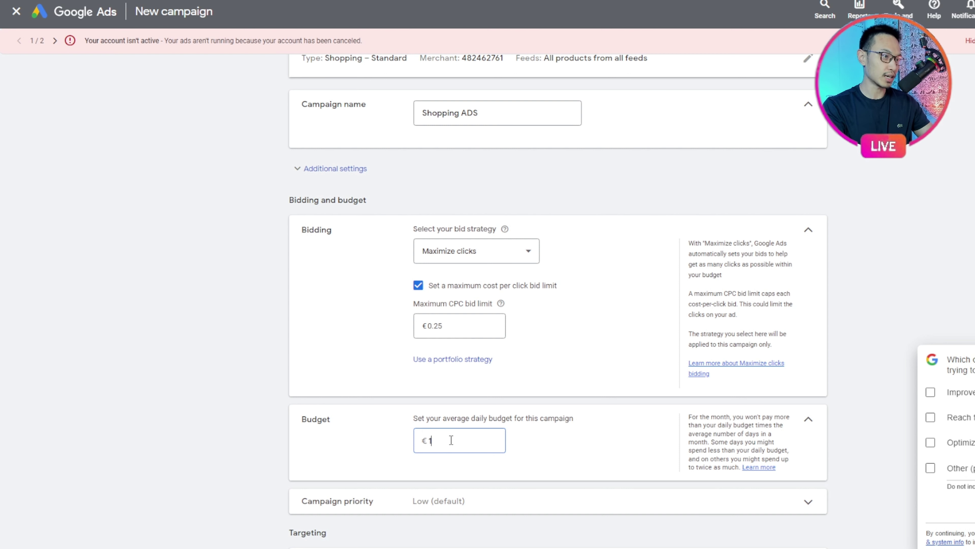
pyautogui.click(260, 395)
# Step: Set the campaign priority to High
pyautogui.scroll(-3, 256, 392)
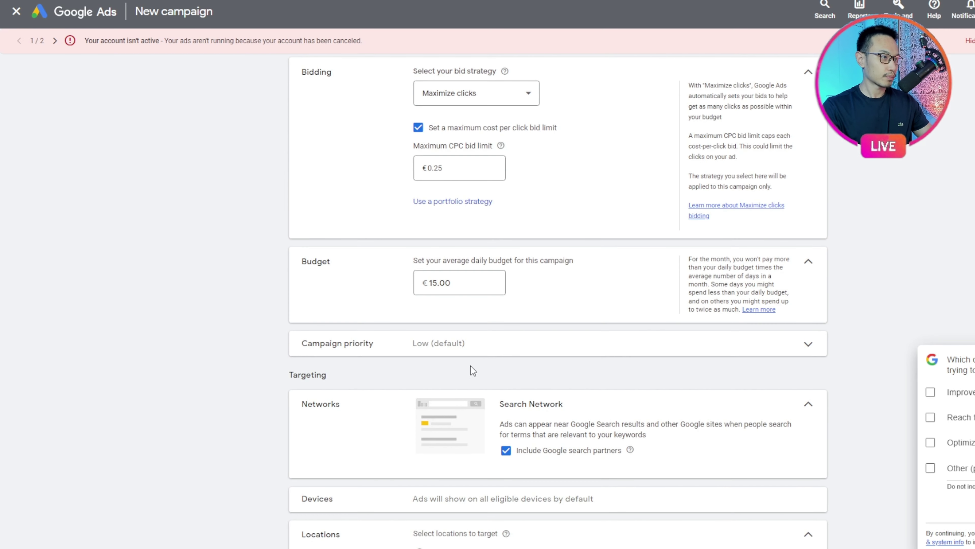
pyautogui.click(499, 343)
pyautogui.click(442, 429)
# Step: Change the campaign's average daily budget to €10
pyautogui.scroll(-3, 230, 372)
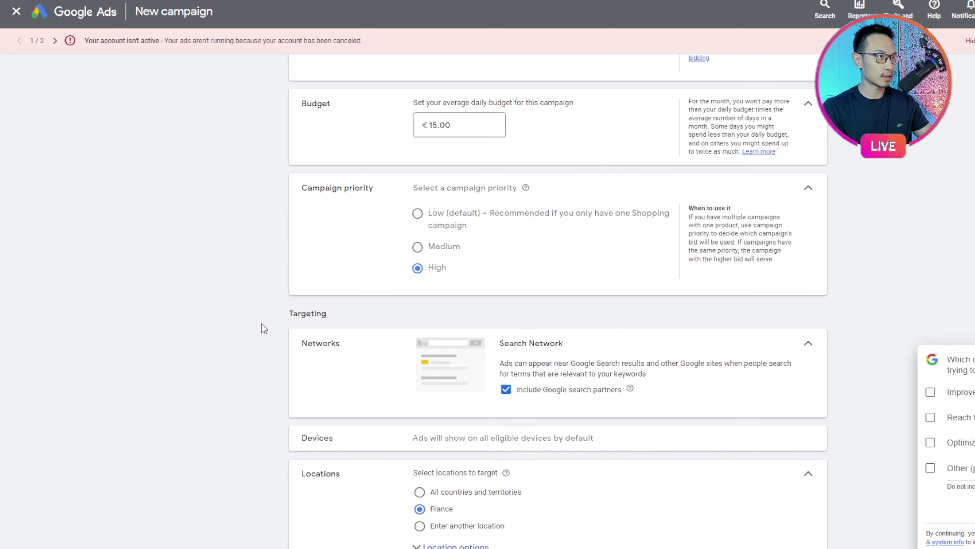
pyautogui.scroll(-2, 266, 329)
pyautogui.scroll(-2, 305, 256)
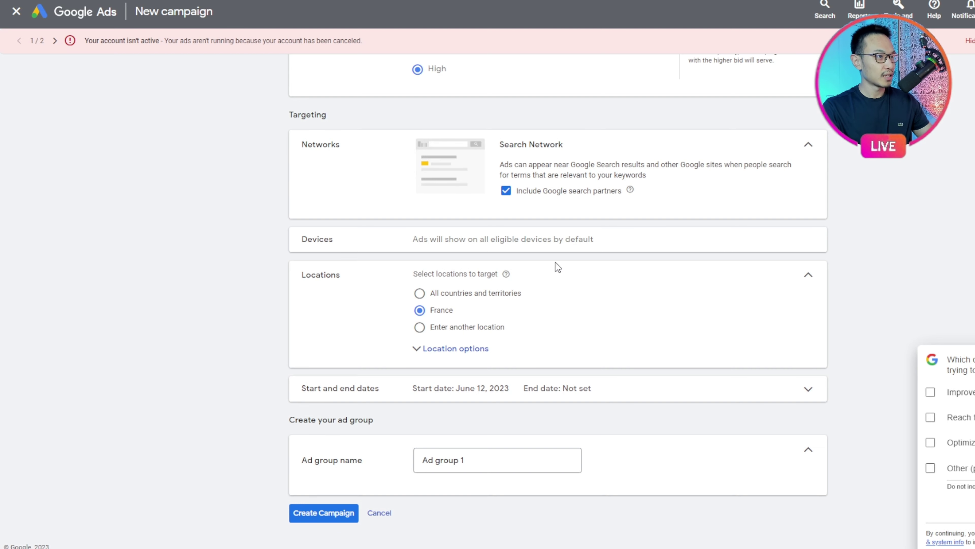
pyautogui.scroll(8, 492, 252)
pyautogui.click(475, 294)
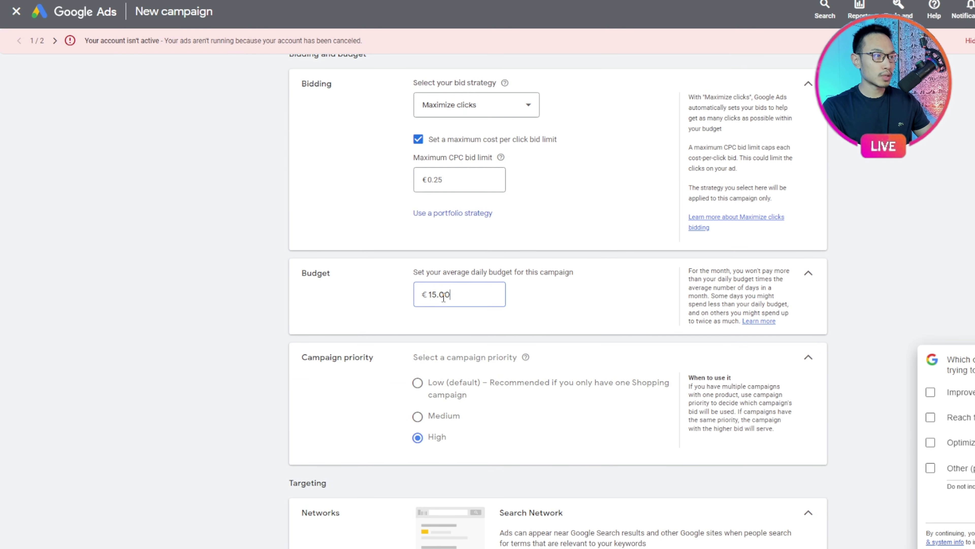
pyautogui.moveTo(449, 296); pyautogui.dragTo(435, 299)
pyautogui.write('0')
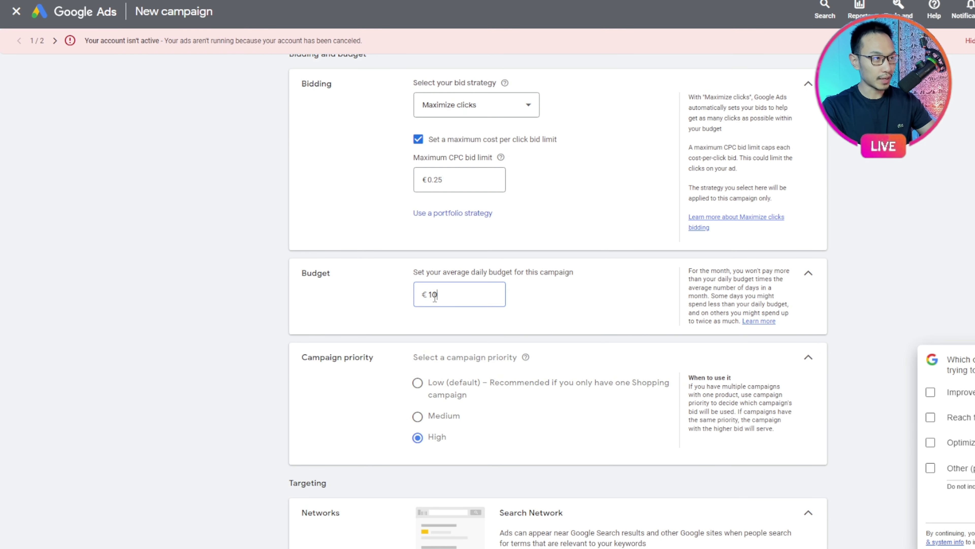
pyautogui.click(299, 305)
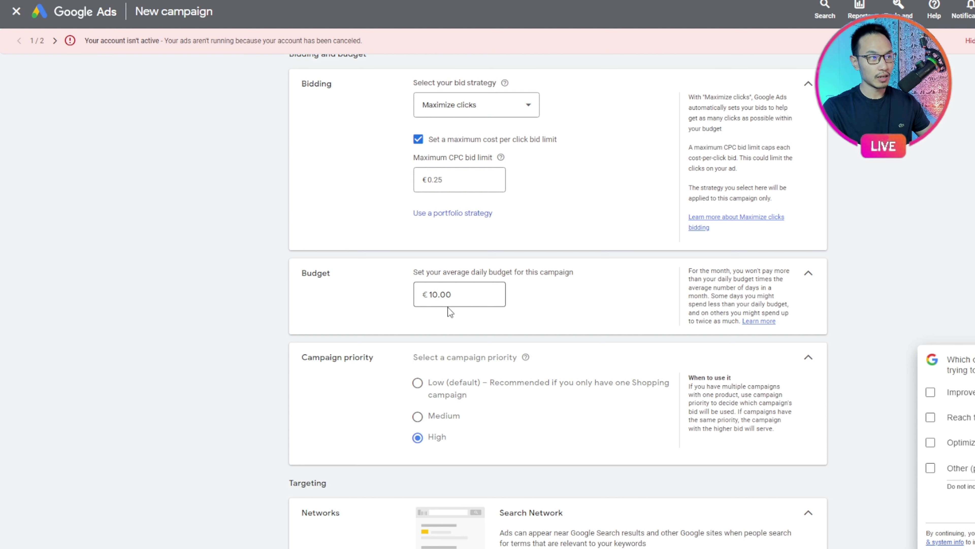
pyautogui.moveTo(460, 295); pyautogui.dragTo(411, 293)
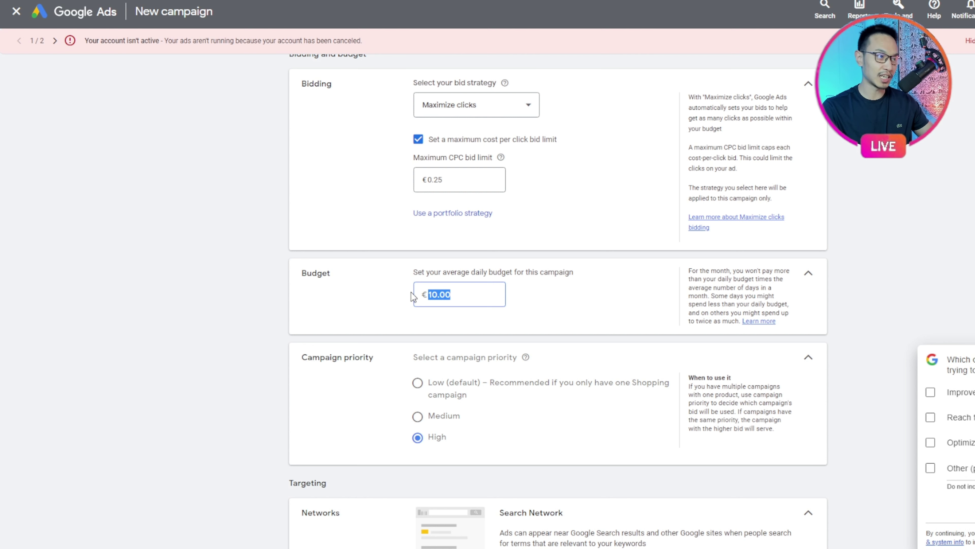
pyautogui.click(338, 311)
# Step: Exclude Google search partners from the campaign's Search Network targeting
pyautogui.scroll(-4, 280, 320)
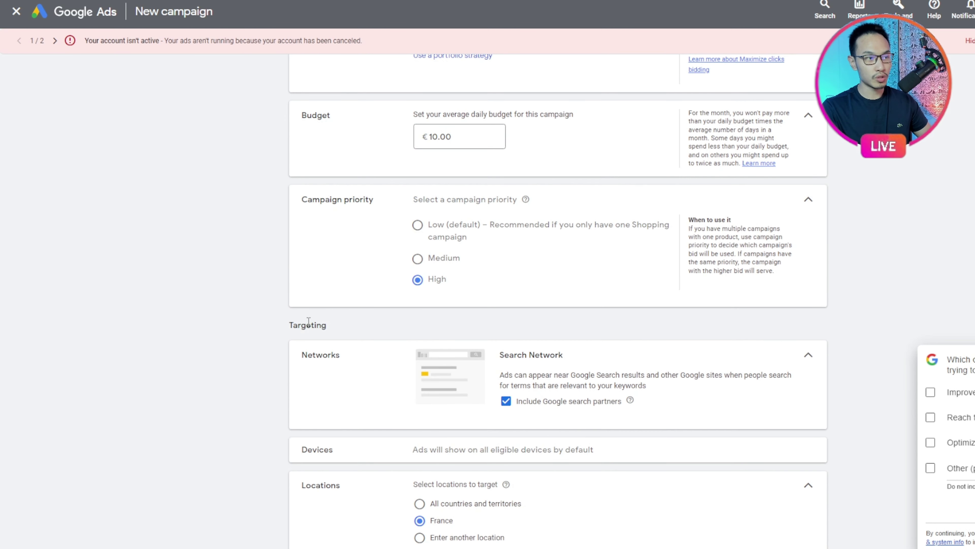
pyautogui.scroll(9, 581, 355)
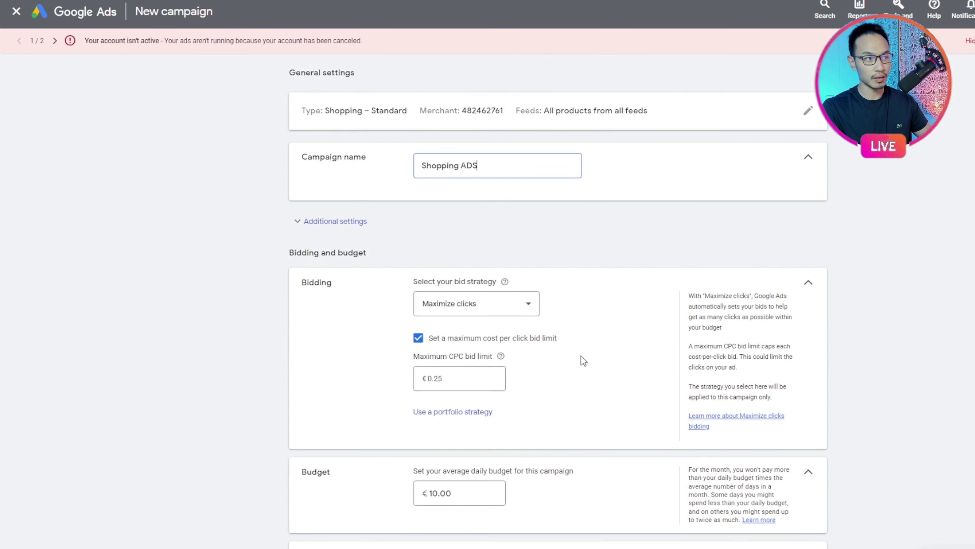
pyautogui.scroll(-15, 523, 347)
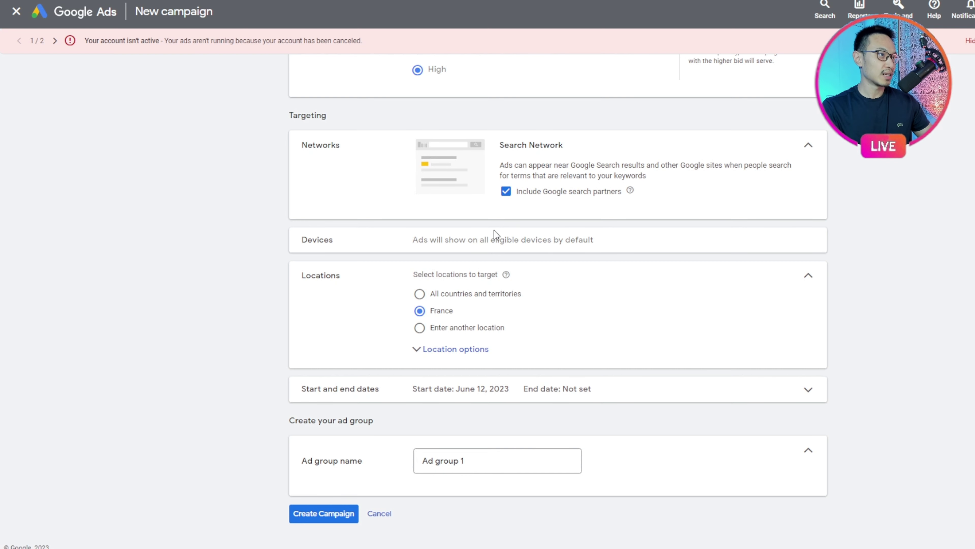
pyautogui.scroll(5, 494, 233)
pyautogui.click(506, 401)
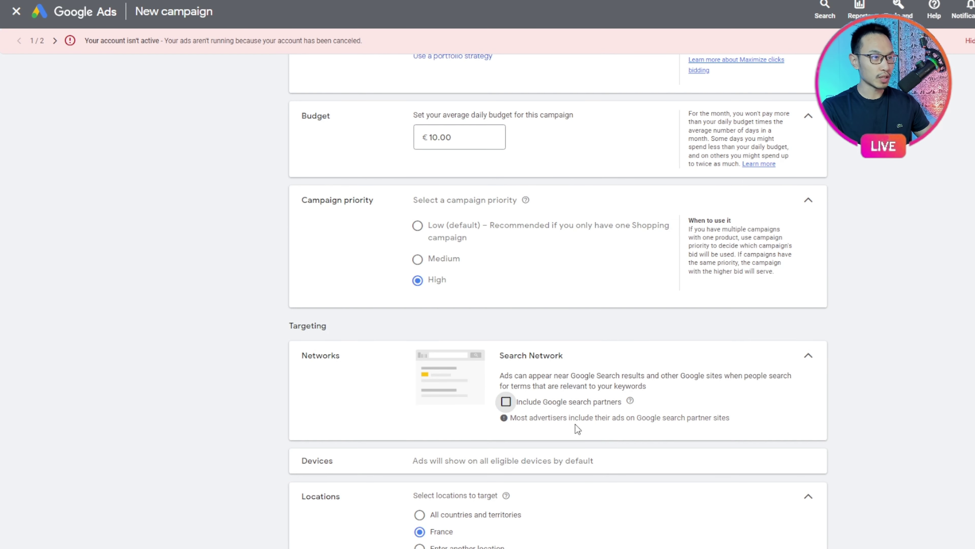
# Step: Expand the location options and search for "italien" as another location, adding the country Italy as the targeted location
pyautogui.scroll(-3, 512, 358)
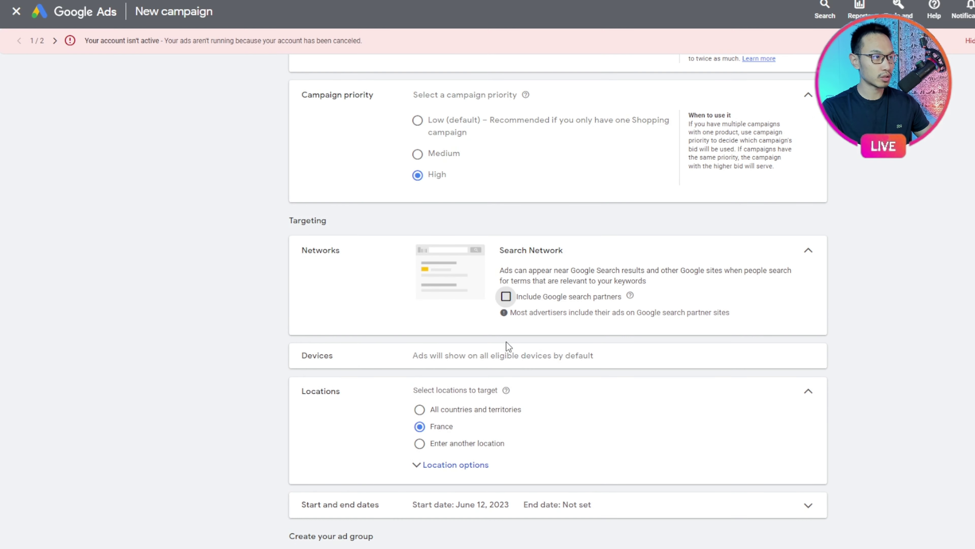
pyautogui.scroll(-1, 493, 347)
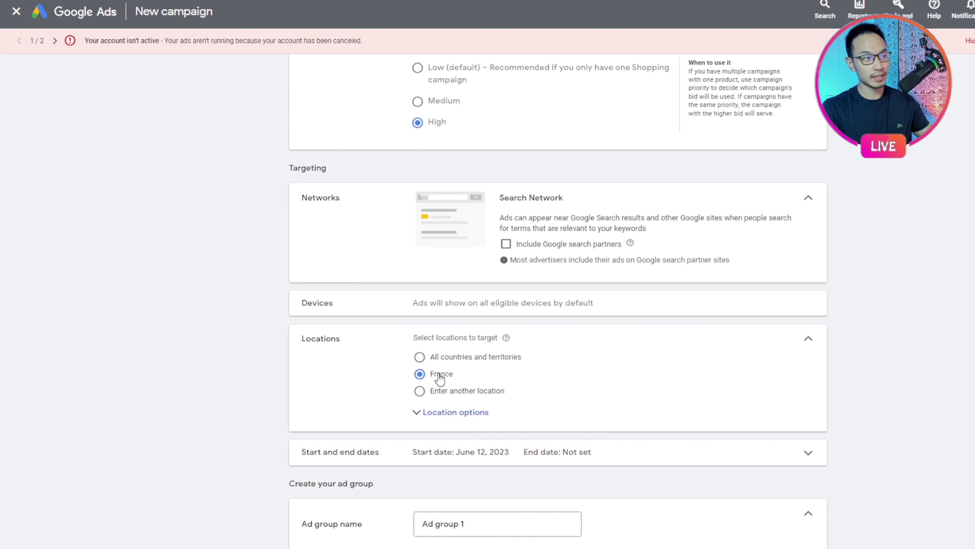
pyautogui.click(455, 413)
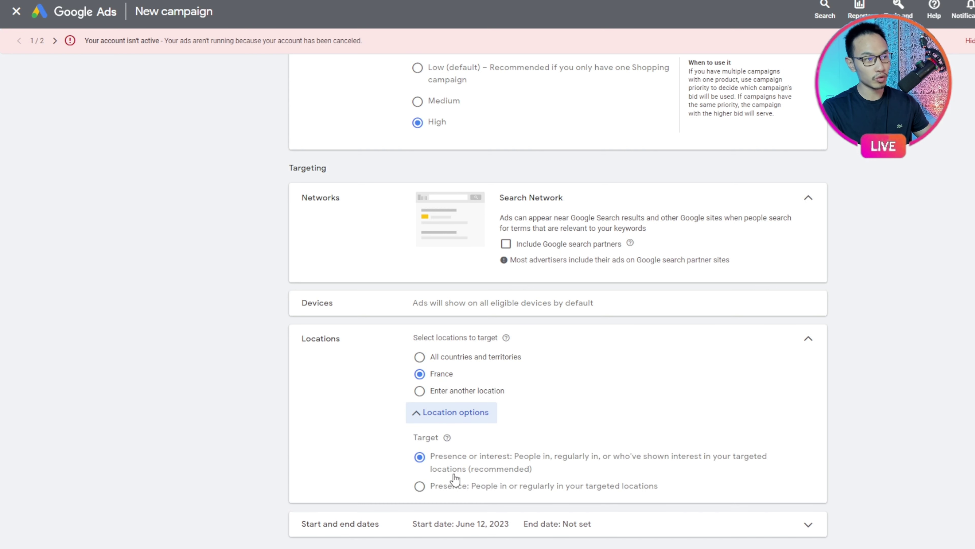
pyautogui.click(432, 391)
pyautogui.click(503, 423)
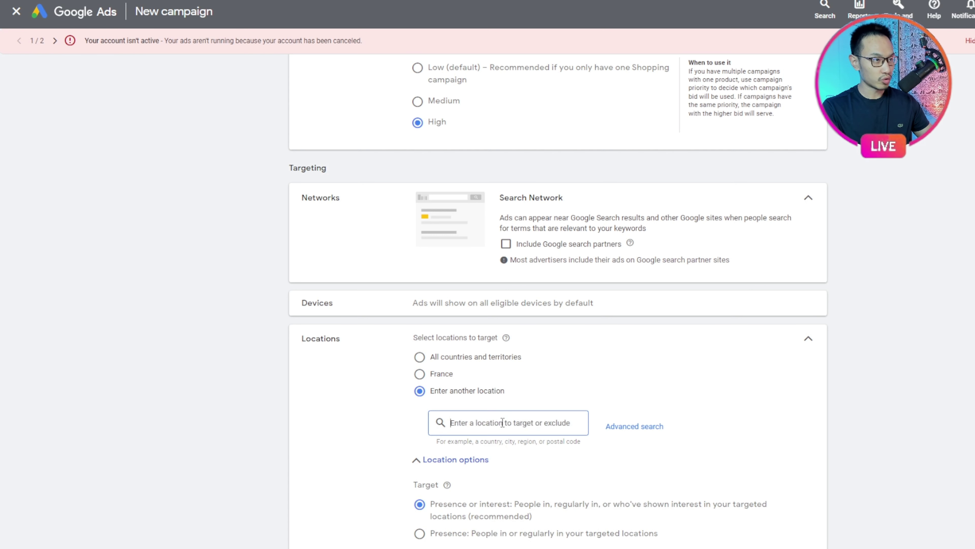
pyautogui.write('italien')
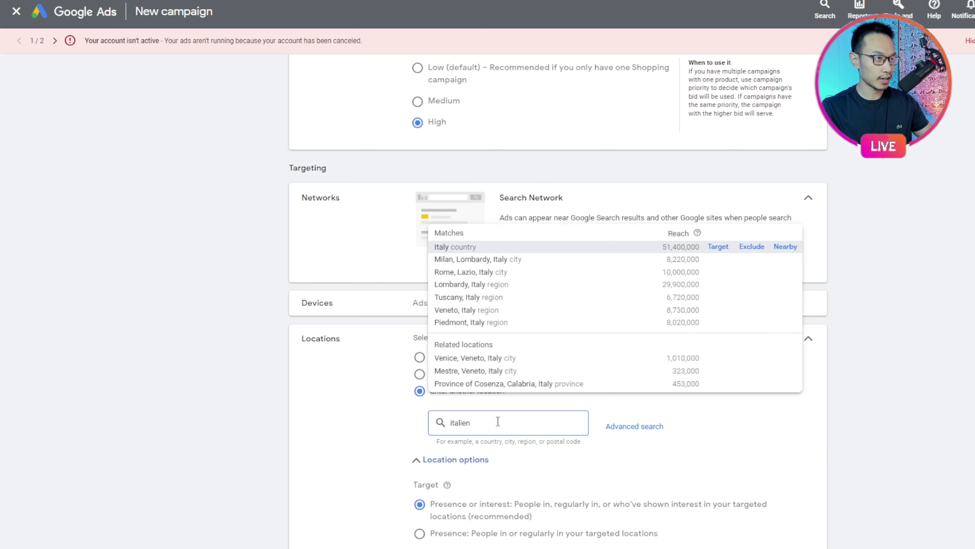
pyautogui.click(467, 242)
# Step: Restrict location targeting to Presence: people in or regularly in the targeted locations
pyautogui.scroll(-4, 267, 367)
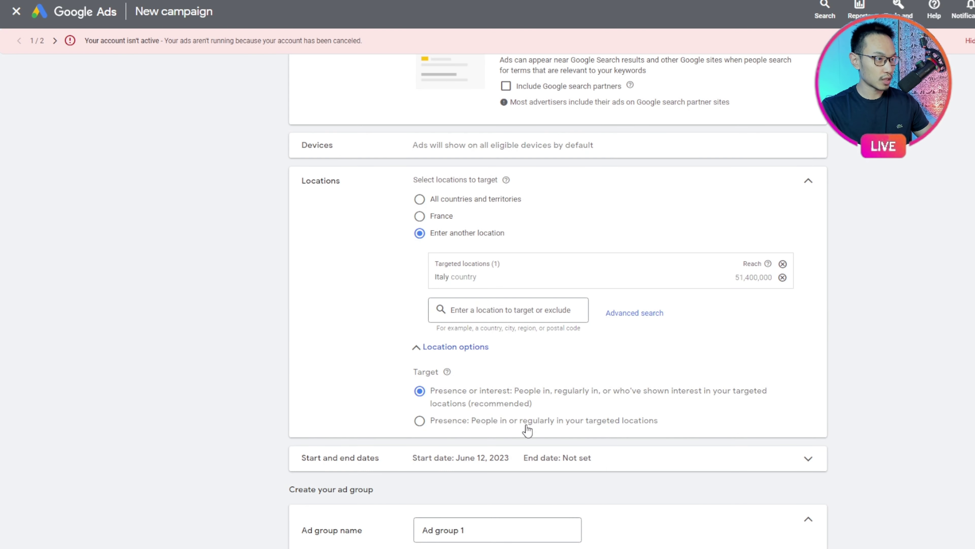
pyautogui.click(482, 423)
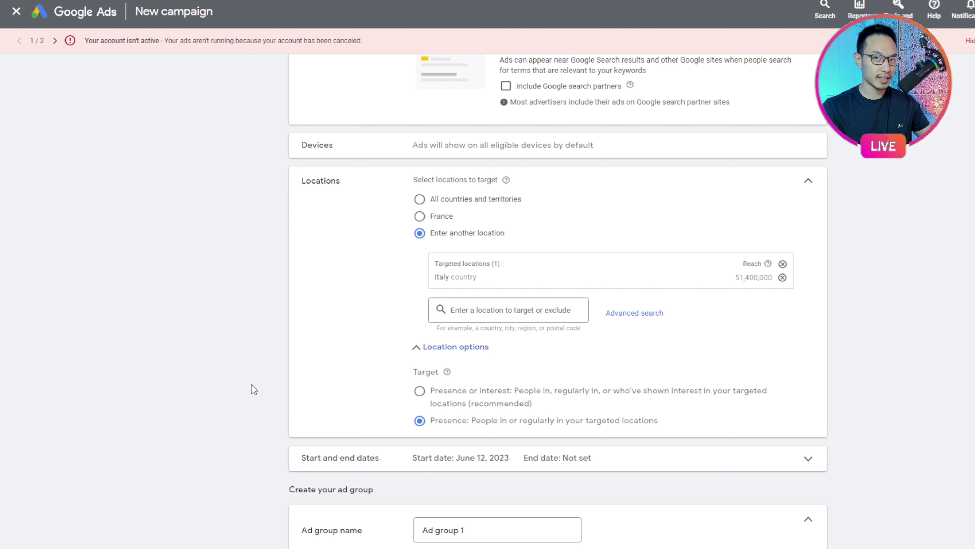
pyautogui.scroll(-2, 263, 386)
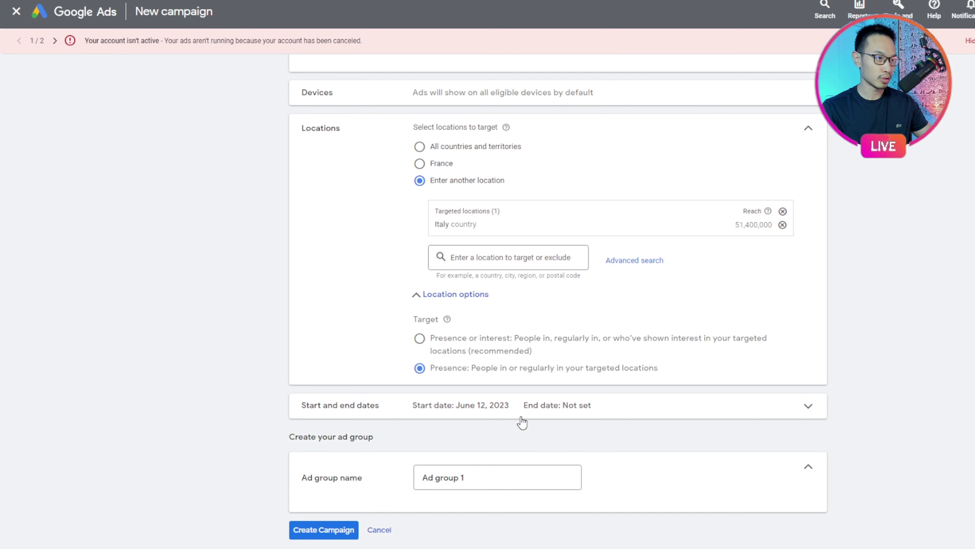
# Step: Name the ad group "Ad shopping 1", leaving the start and end dates as they are, and create the campaign
pyautogui.click(671, 405)
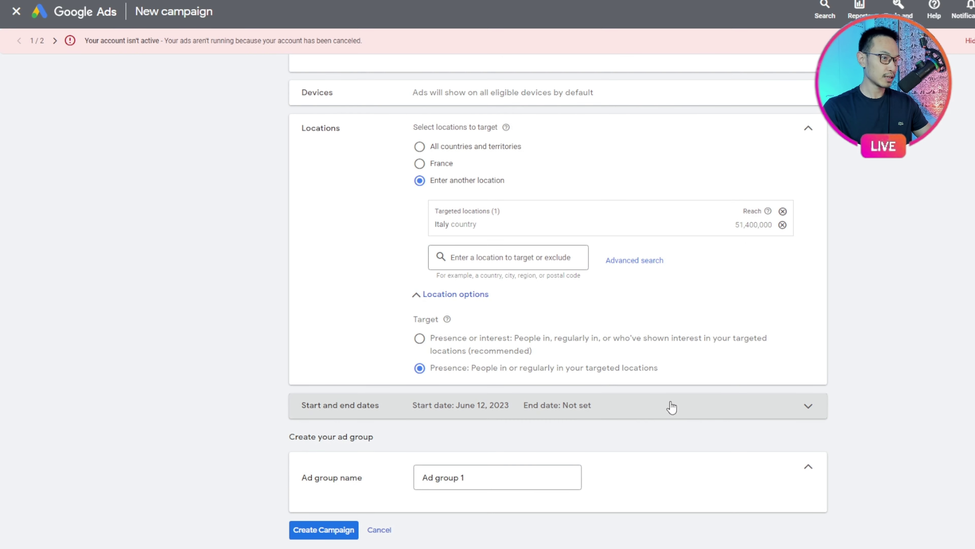
pyautogui.scroll(-4, 432, 442)
pyautogui.click(487, 473)
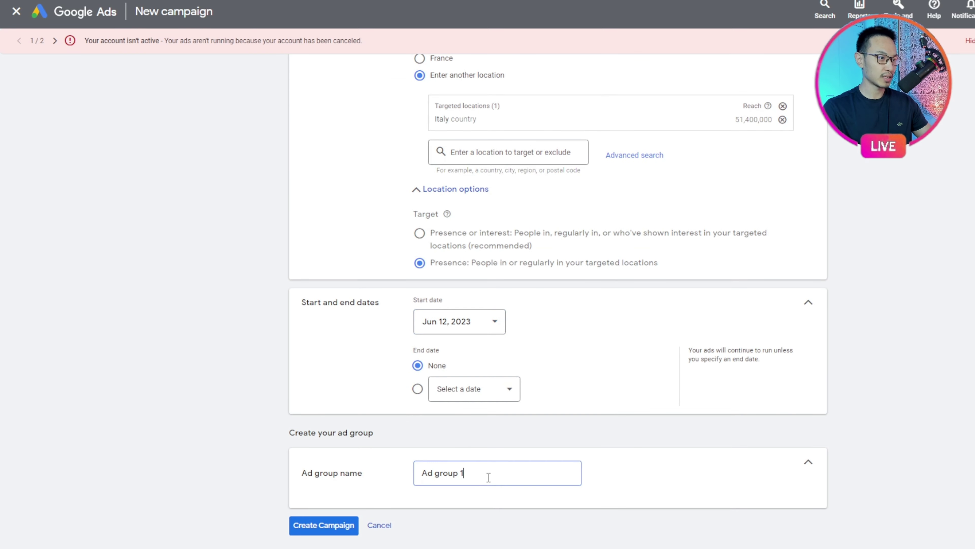
pyautogui.moveTo(475, 471); pyautogui.dragTo(437, 474)
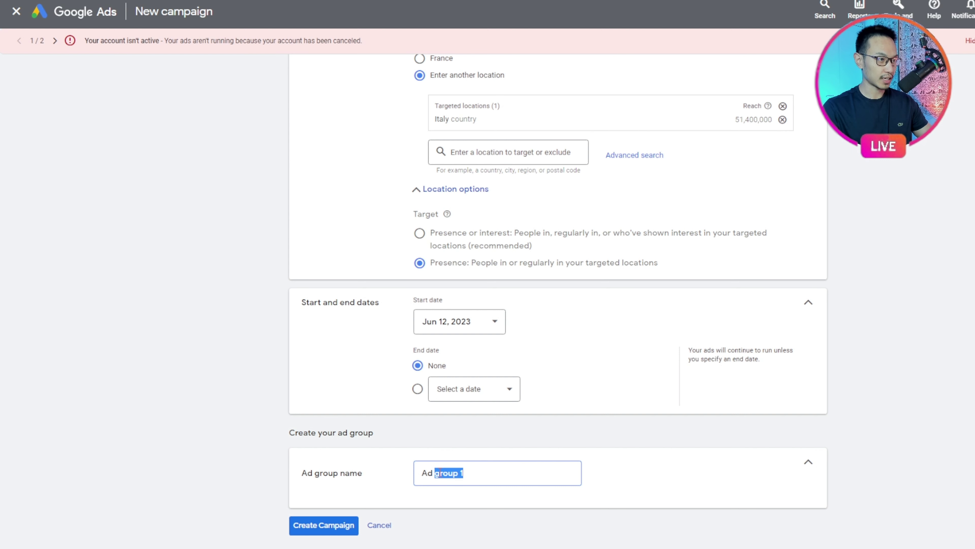
pyautogui.write('sh')
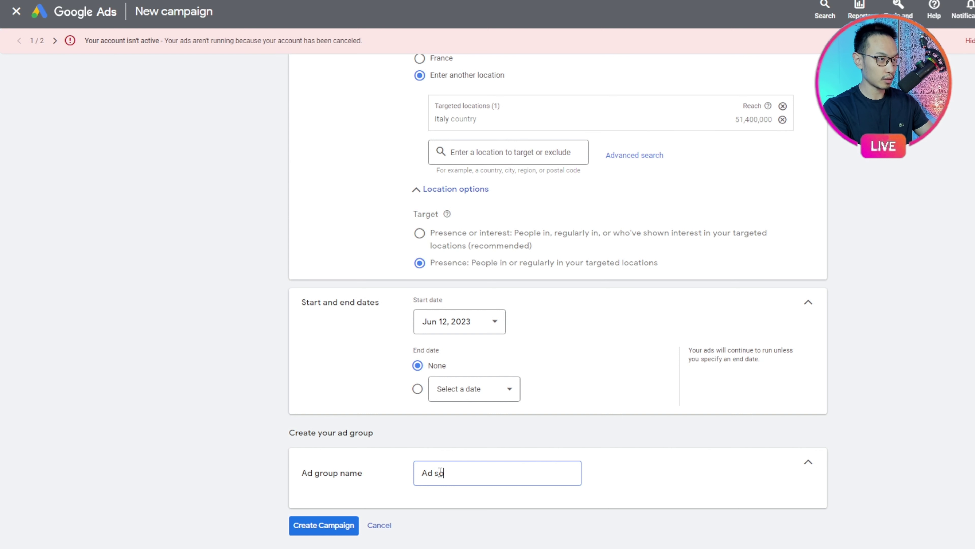
pyautogui.write('opping 1')
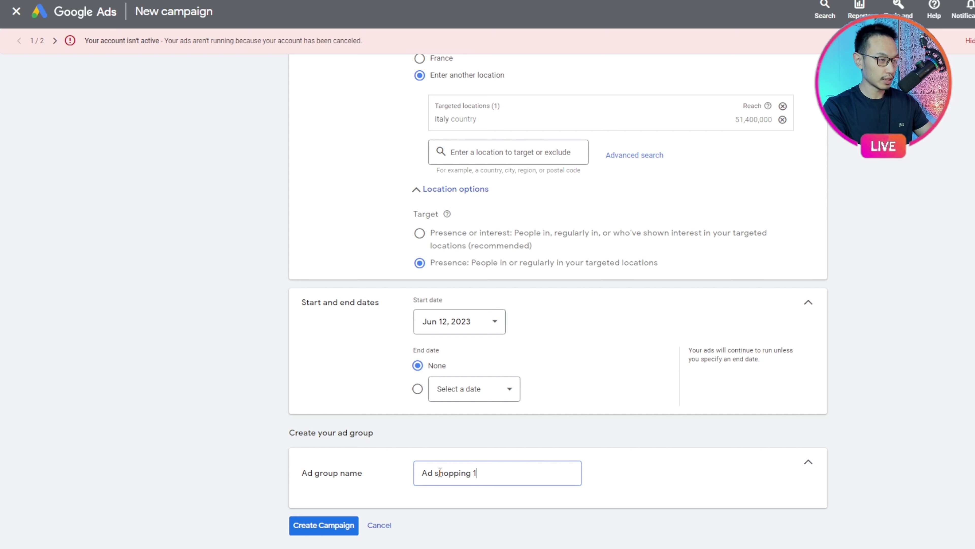
pyautogui.click(326, 525)
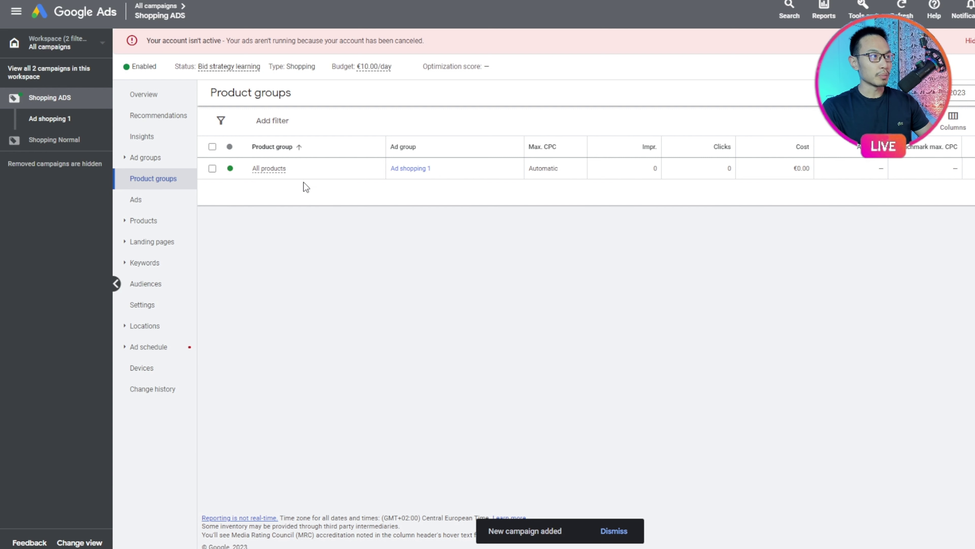
# Step: Review the product groups of the Ad shopping 1 ad group and of its parent Shopping ADS campaign
pyautogui.click(61, 121)
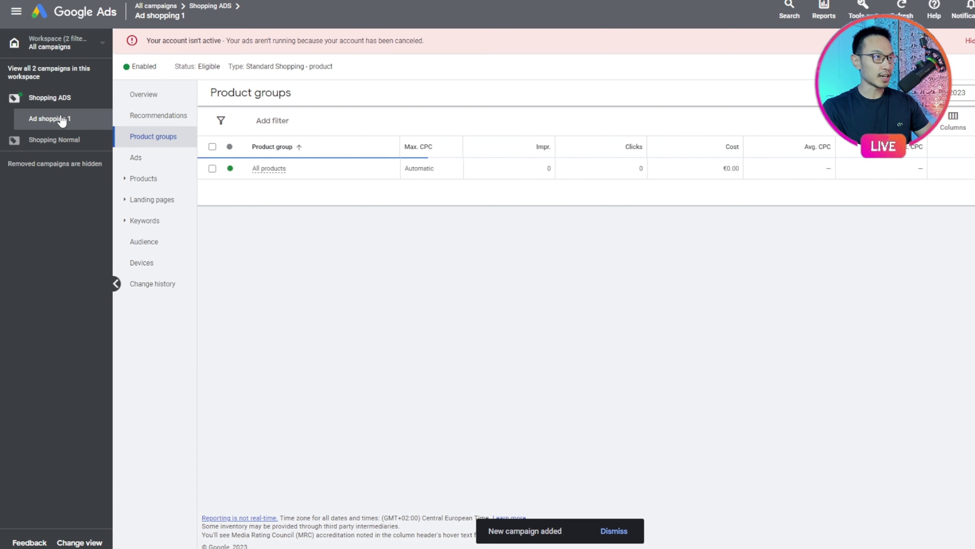
pyautogui.click(75, 106)
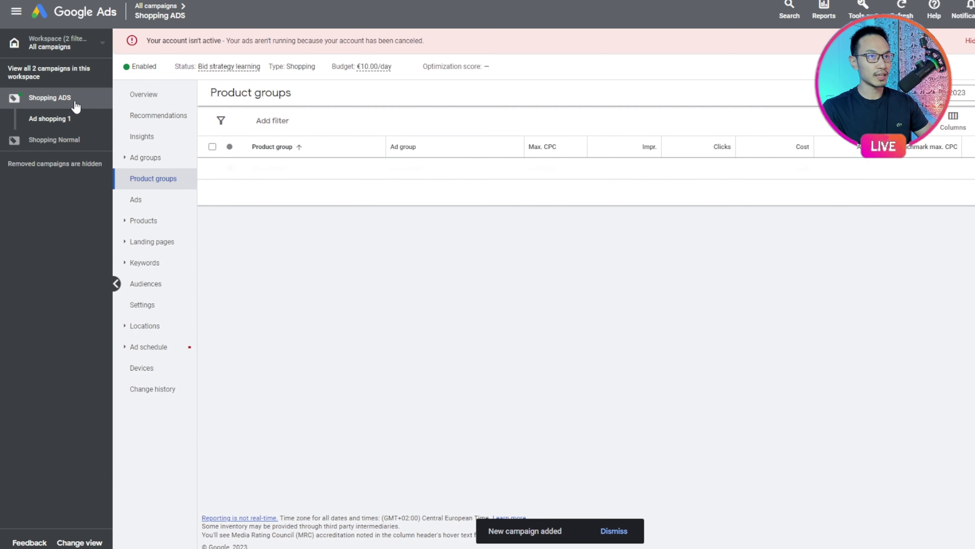
pyautogui.click(960, 96)
pyautogui.click(612, 334)
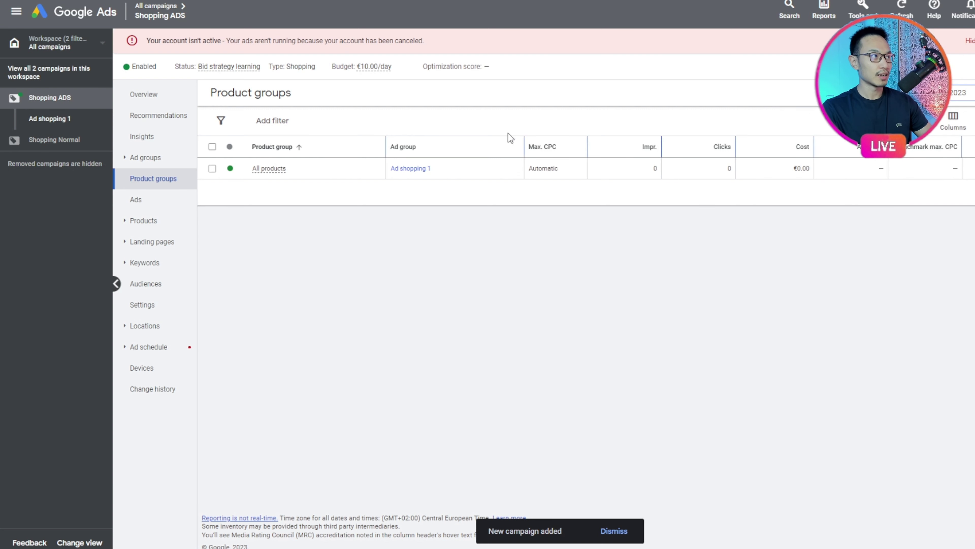
# Step: Examine the account status in the account preferences and expand the data protection contact information to review its fields
pyautogui.moveTo(155, 41); pyautogui.dragTo(424, 40)
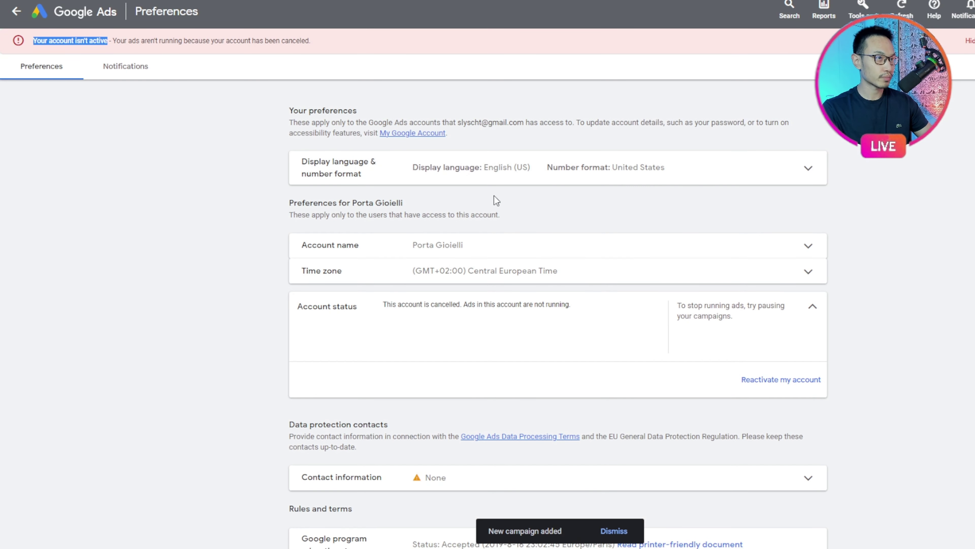
pyautogui.scroll(-1, 438, 204)
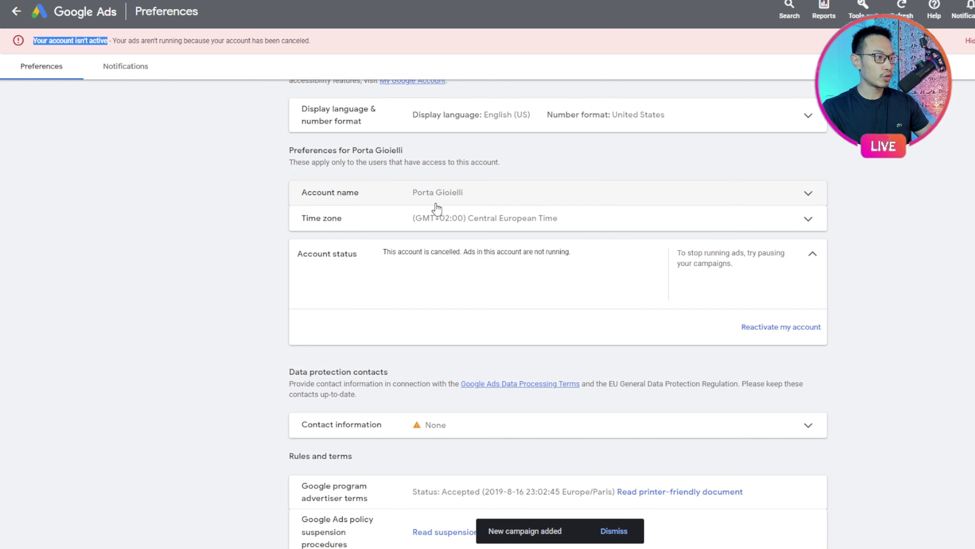
pyautogui.scroll(-1, 438, 209)
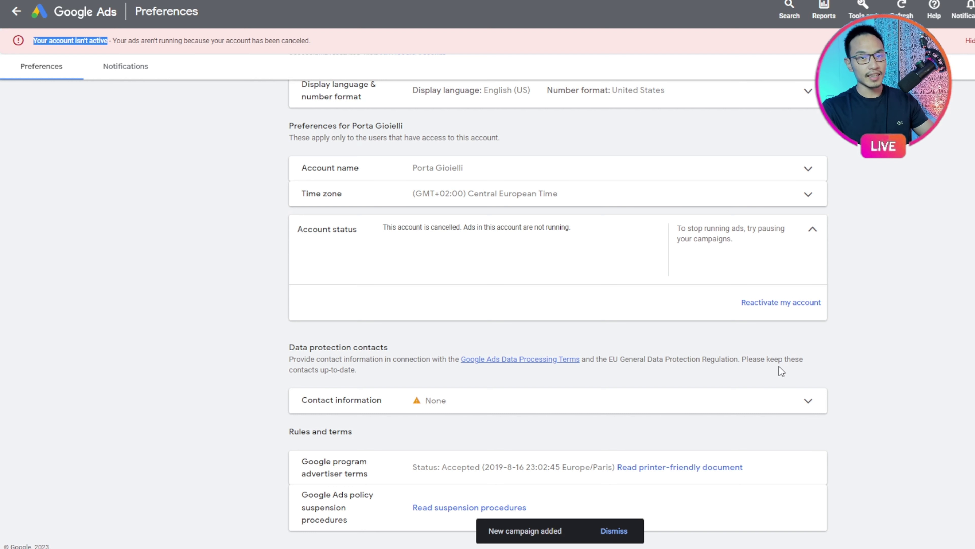
pyautogui.click(799, 403)
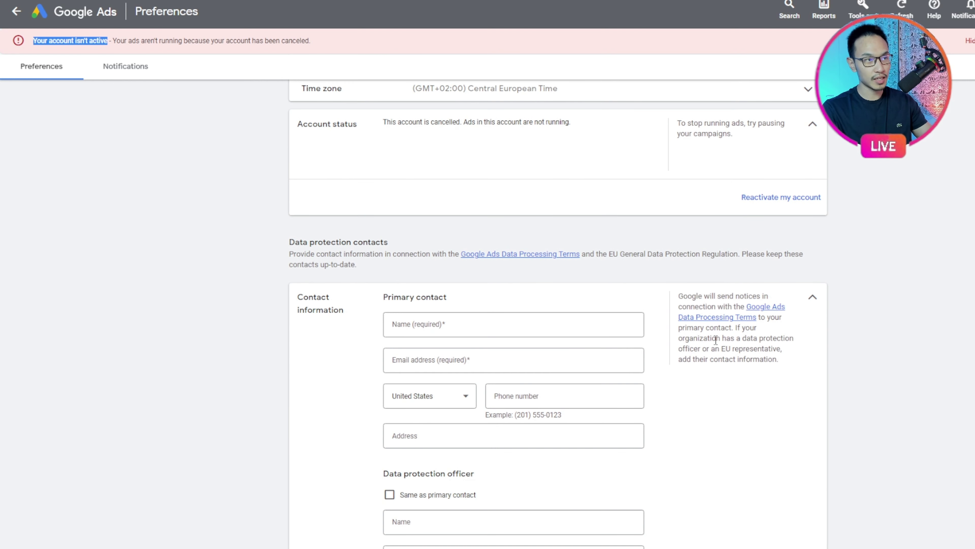
pyautogui.scroll(-3, 543, 390)
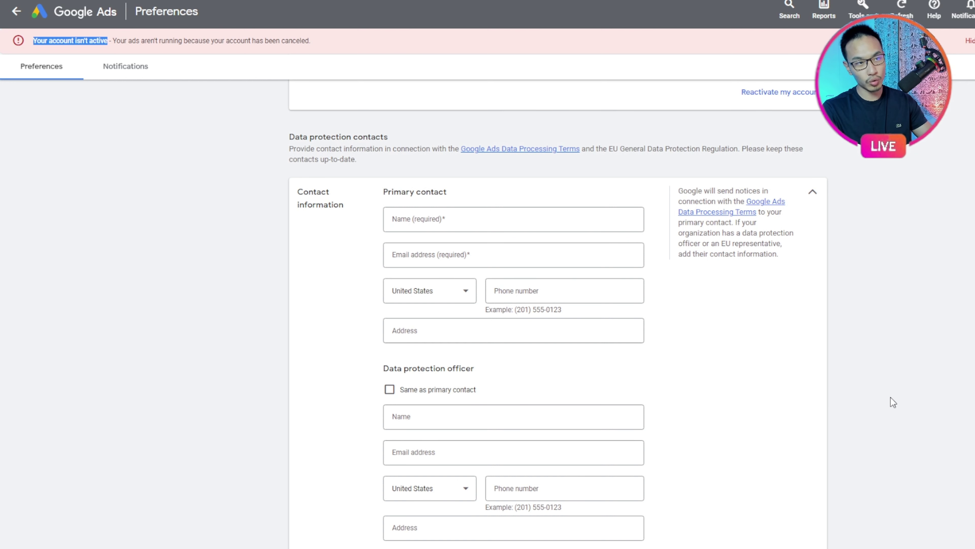
pyautogui.scroll(3, 891, 398)
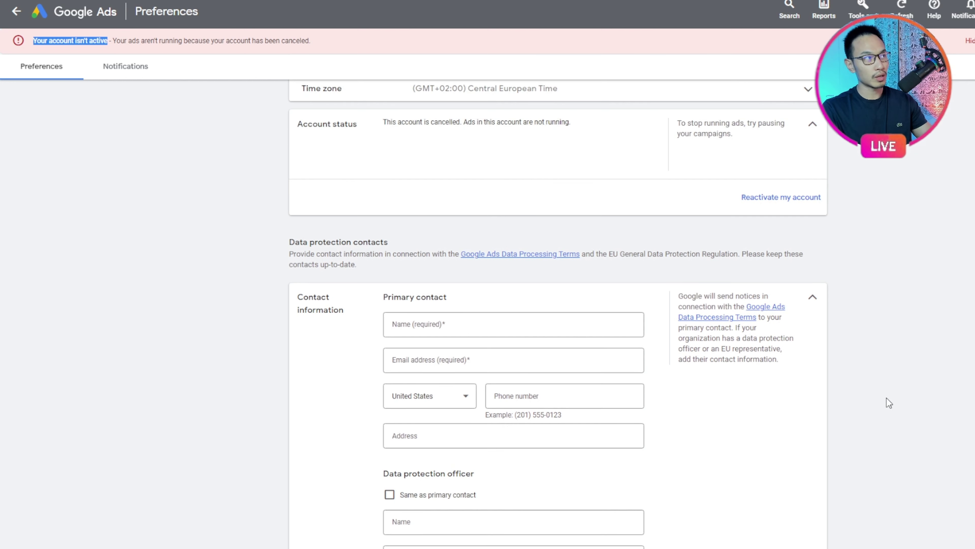
pyautogui.scroll(-7, 887, 401)
pyautogui.scroll(-5, 876, 395)
pyautogui.scroll(17, 861, 397)
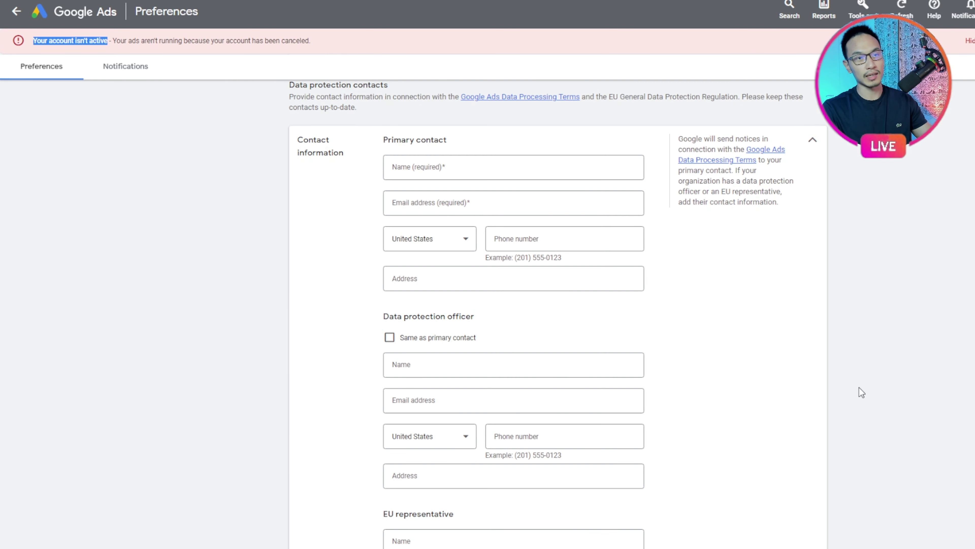